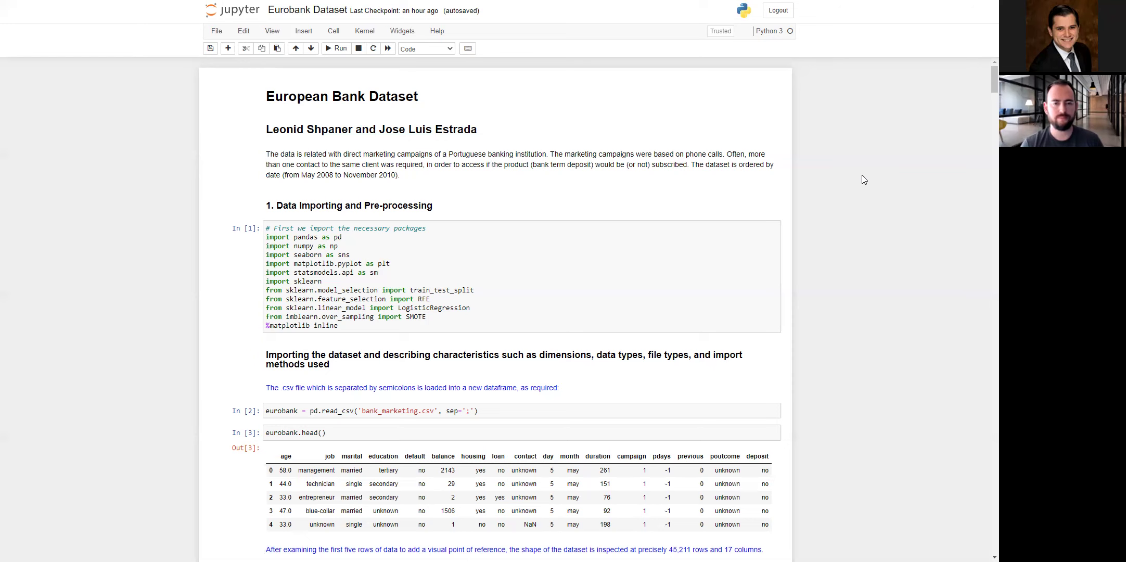
Step: Scroll down to the null counts: 1339 age, 1306 default and 1383 contact missing values
{"action": "scroll", "coordinate": [598, 333], "scroll_direction": "down", "scroll_amount": 2}
{"action": "scroll", "coordinate": [598, 334], "scroll_direction": "down", "scroll_amount": 2}
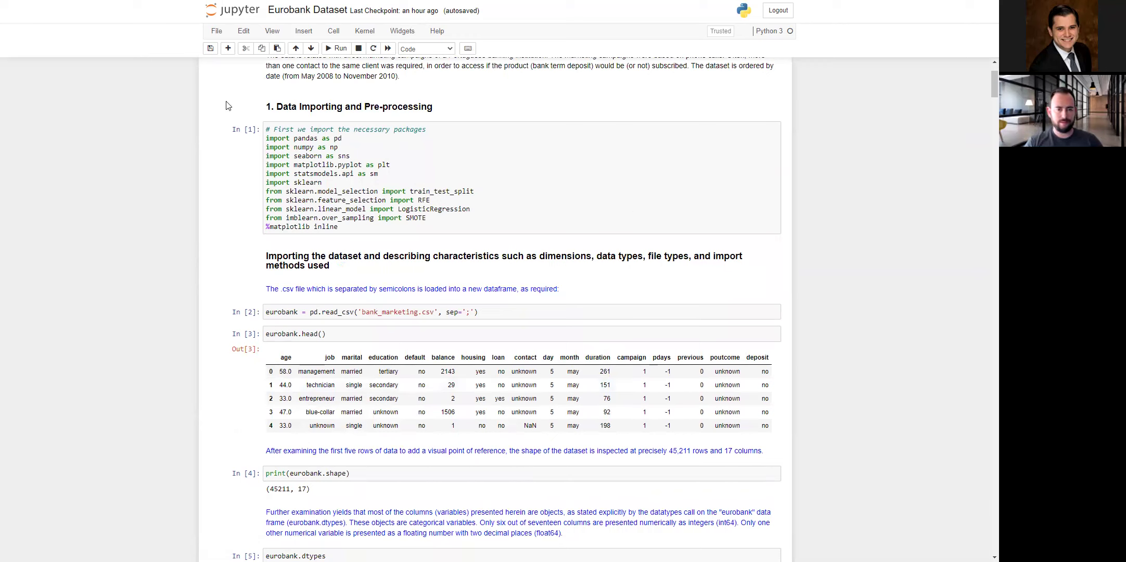
{"action": "scroll", "coordinate": [466, 388], "scroll_direction": "down", "scroll_amount": 1}
{"action": "scroll", "coordinate": [466, 387], "scroll_direction": "down", "scroll_amount": 1}
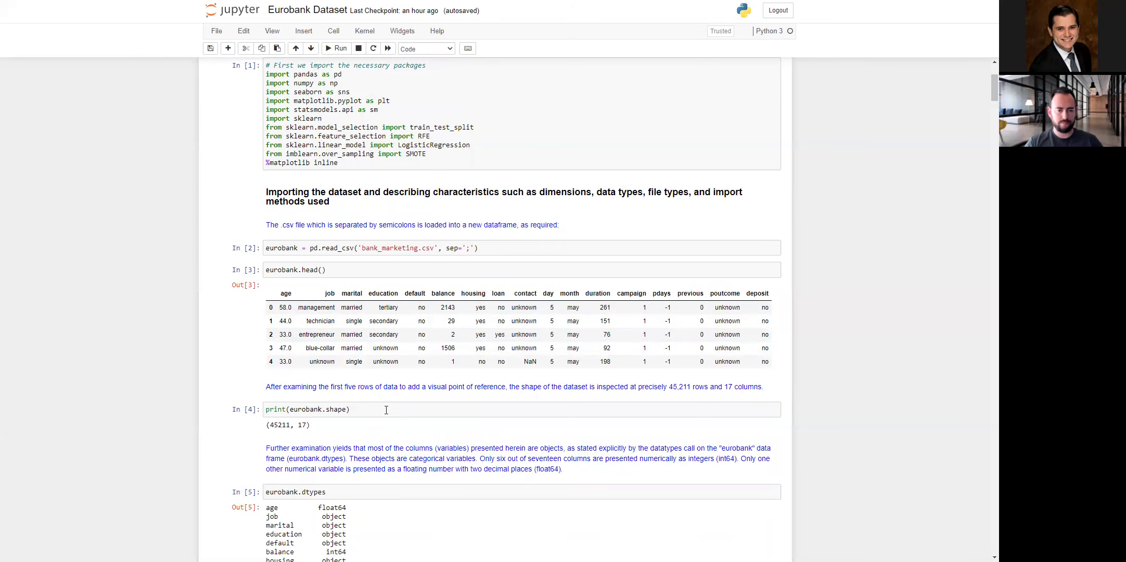
{"action": "scroll", "coordinate": [386, 410], "scroll_direction": "down", "scroll_amount": 1}
{"action": "scroll", "coordinate": [386, 410], "scroll_direction": "down", "scroll_amount": 1}
{"action": "scroll", "coordinate": [386, 414], "scroll_direction": "down", "scroll_amount": 1}
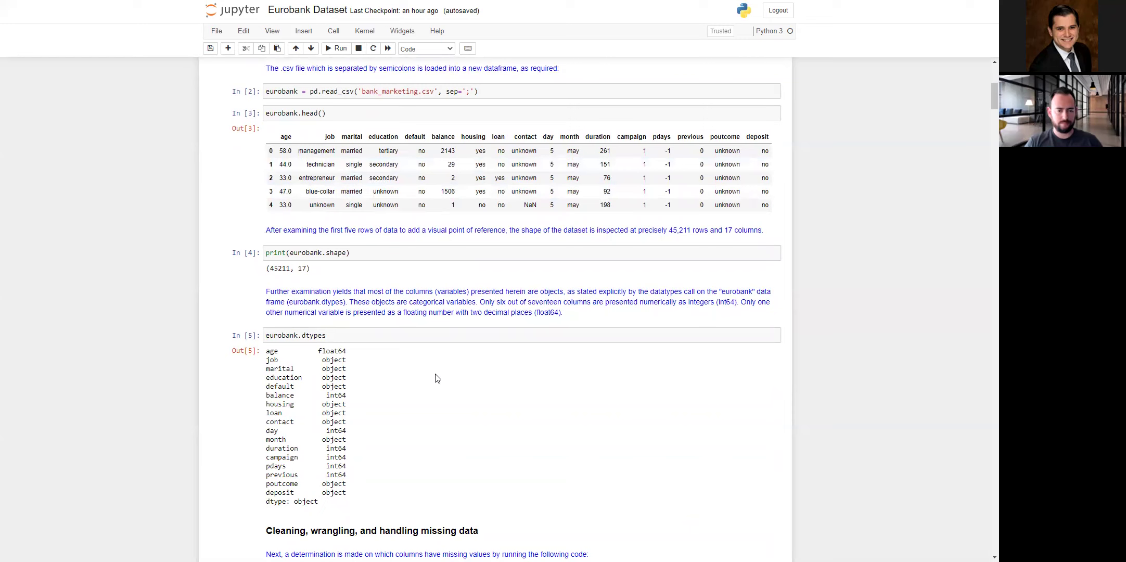
{"action": "scroll", "coordinate": [436, 377], "scroll_direction": "down", "scroll_amount": 1}
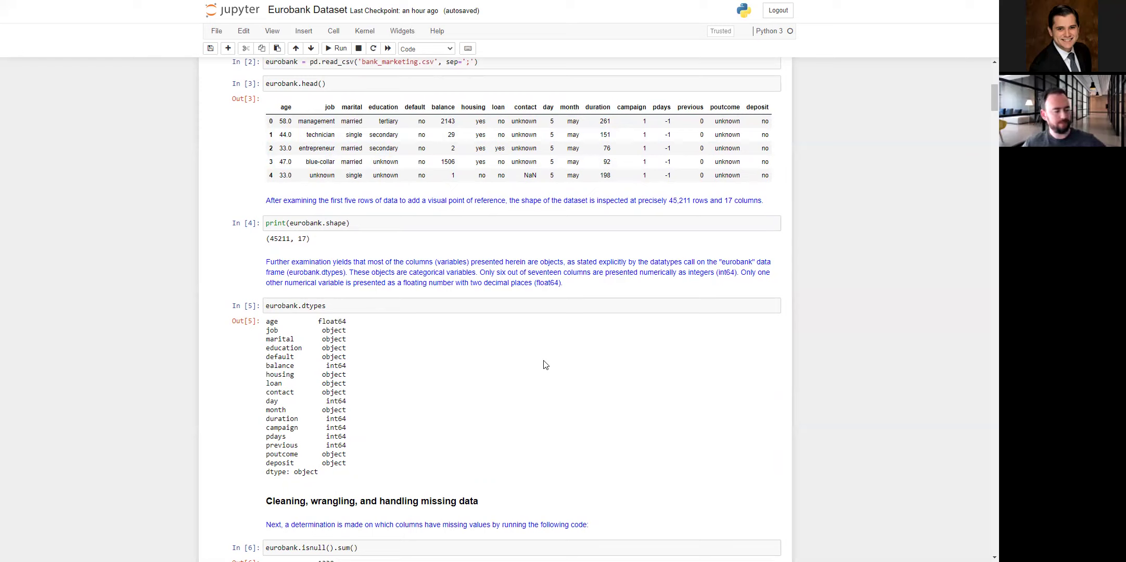
{"action": "scroll", "coordinate": [543, 365], "scroll_direction": "down", "scroll_amount": 1}
{"action": "scroll", "coordinate": [542, 364], "scroll_direction": "down", "scroll_amount": 2}
{"action": "scroll", "coordinate": [542, 364], "scroll_direction": "down", "scroll_amount": 4}
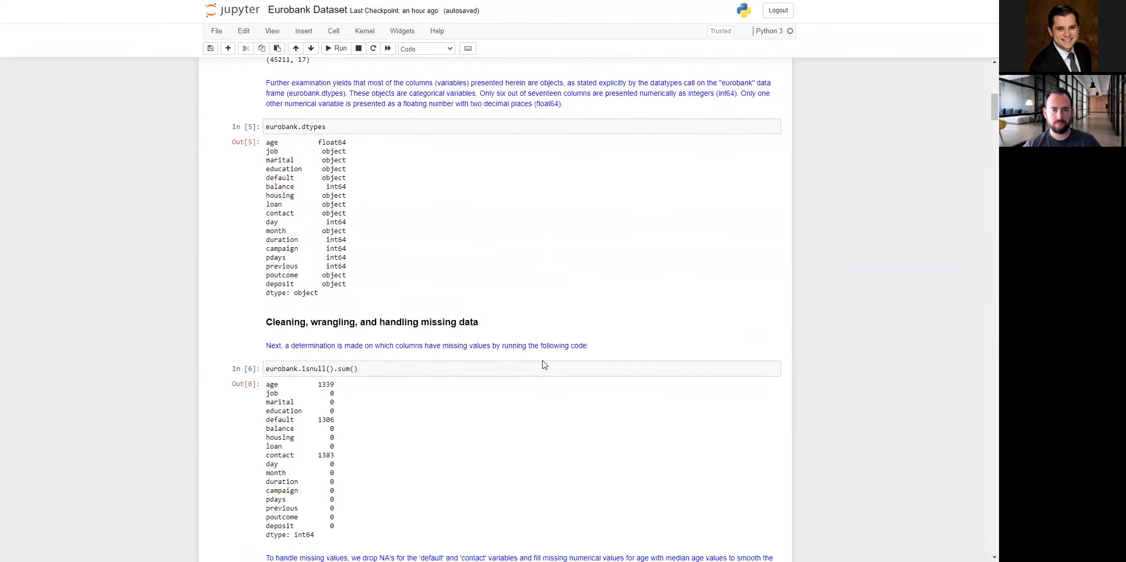
Step: Scroll to cell In [8], where cols_to_include keeps 10 columns in eurobank2 and previews it
{"action": "scroll", "coordinate": [544, 364], "scroll_direction": "down", "scroll_amount": 1}
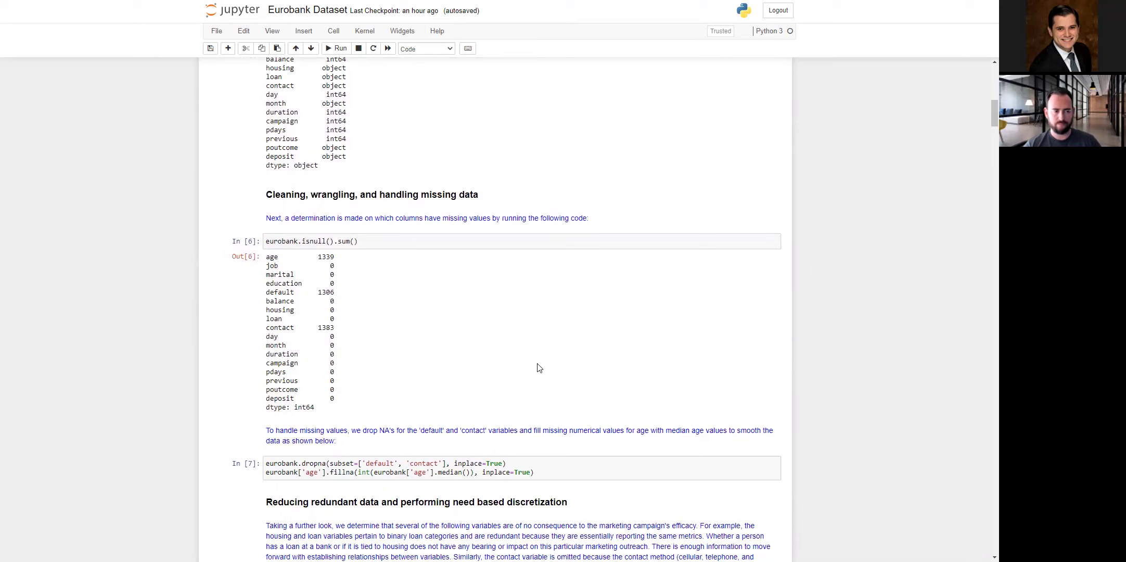
{"action": "scroll", "coordinate": [497, 381], "scroll_direction": "down", "scroll_amount": 1}
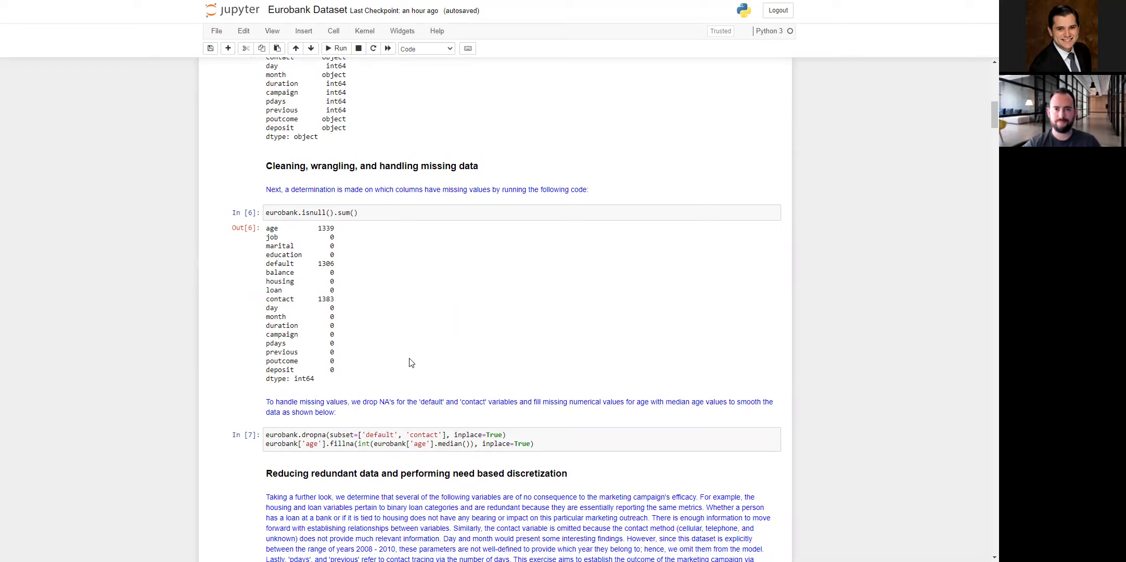
{"action": "scroll", "coordinate": [410, 363], "scroll_direction": "down", "scroll_amount": 5}
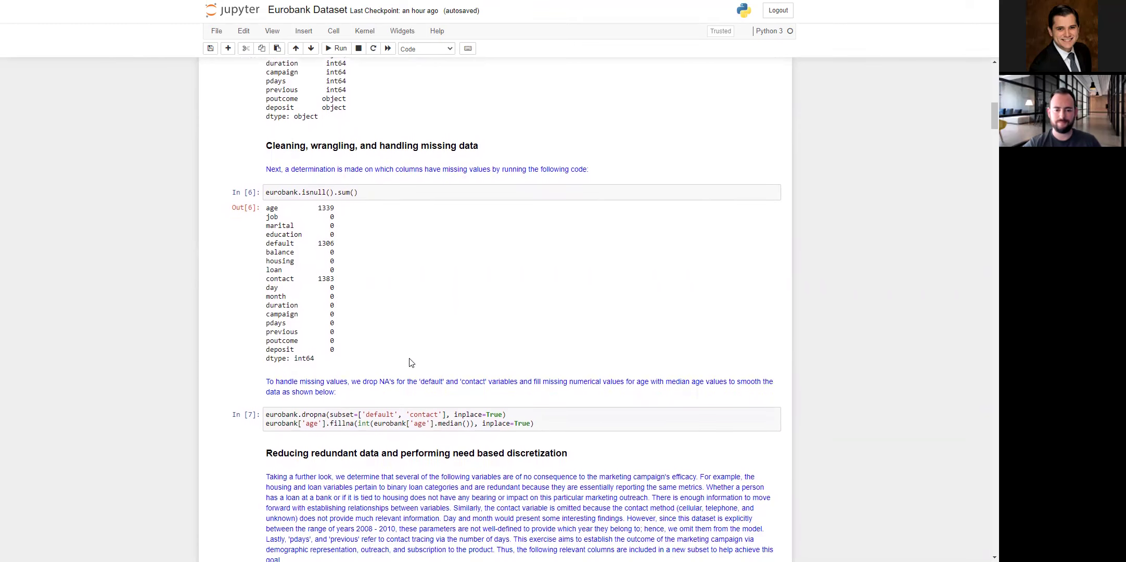
{"action": "scroll", "coordinate": [410, 362], "scroll_direction": "down", "scroll_amount": 2}
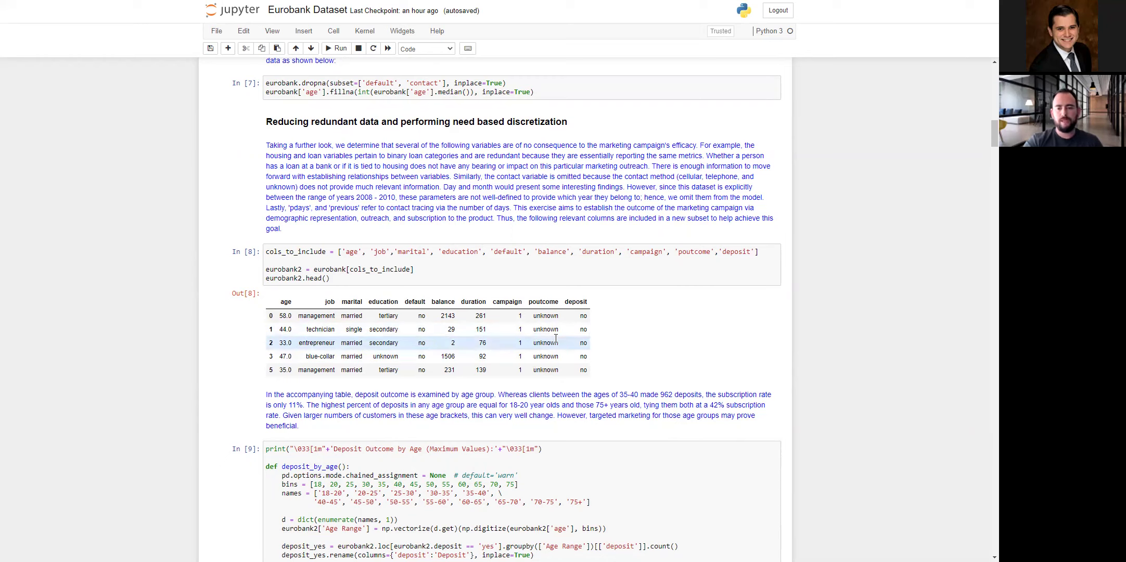
{"action": "scroll", "coordinate": [555, 337], "scroll_direction": "up", "scroll_amount": 20}
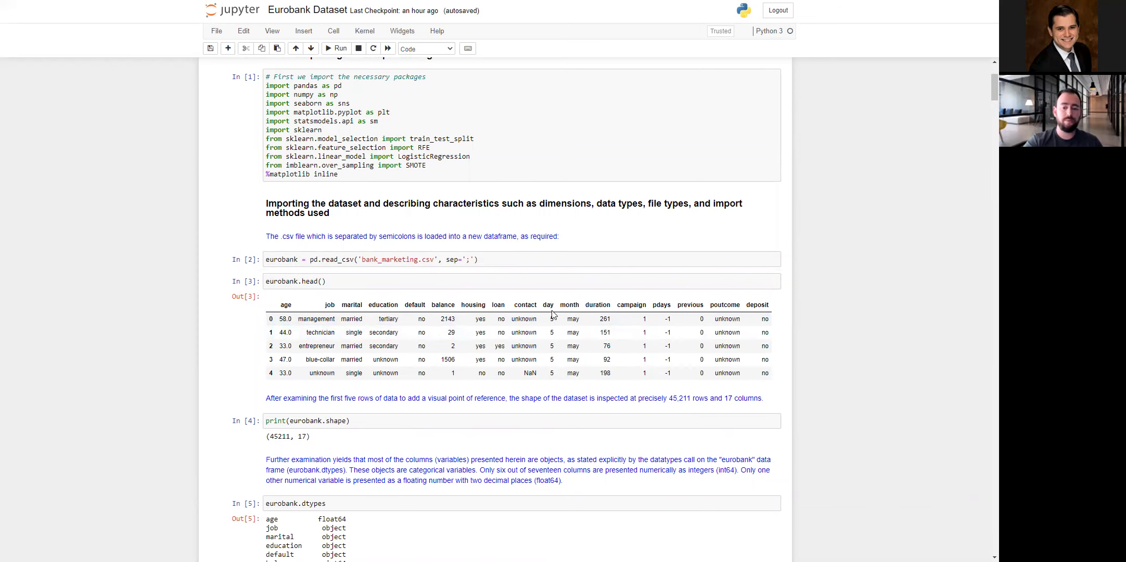
{"action": "scroll", "coordinate": [552, 314], "scroll_direction": "down", "scroll_amount": 3}
{"action": "scroll", "coordinate": [553, 309], "scroll_direction": "down", "scroll_amount": 7}
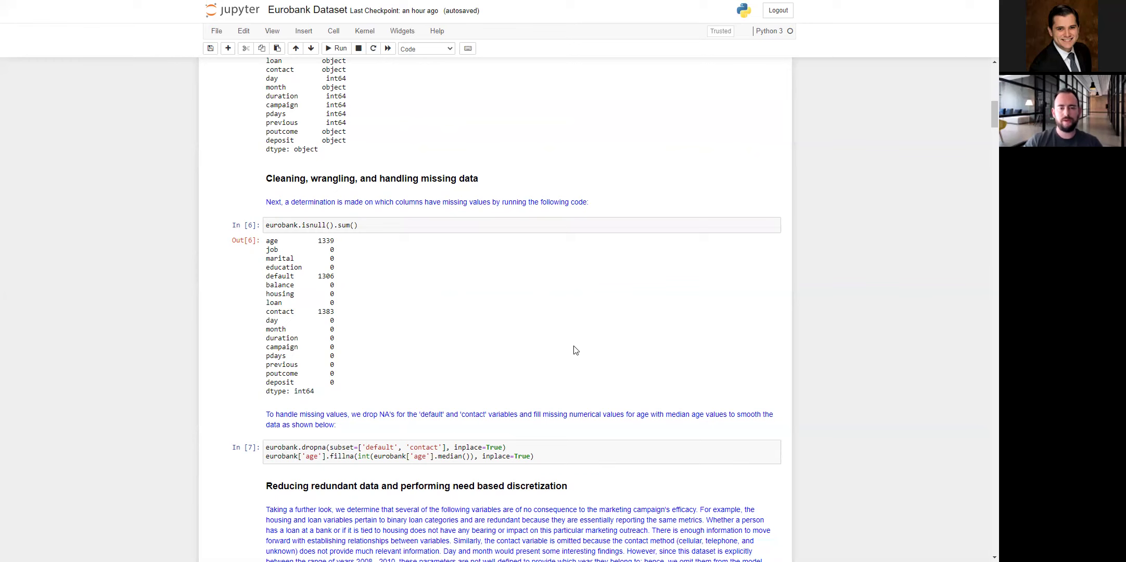
{"action": "scroll", "coordinate": [583, 289], "scroll_direction": "up", "scroll_amount": 4}
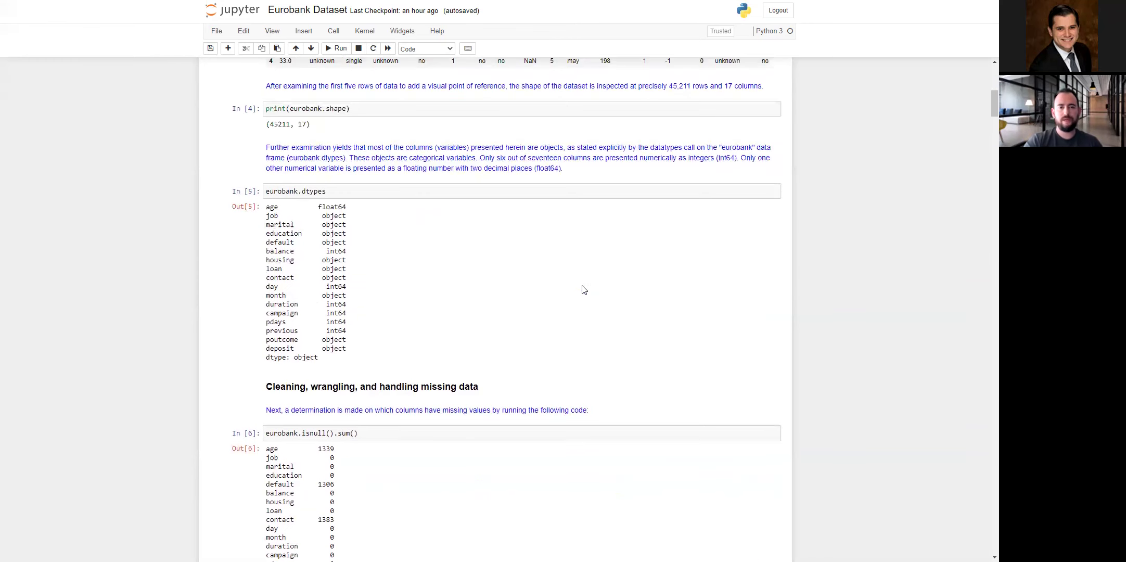
{"action": "scroll", "coordinate": [584, 290], "scroll_direction": "up", "scroll_amount": 2}
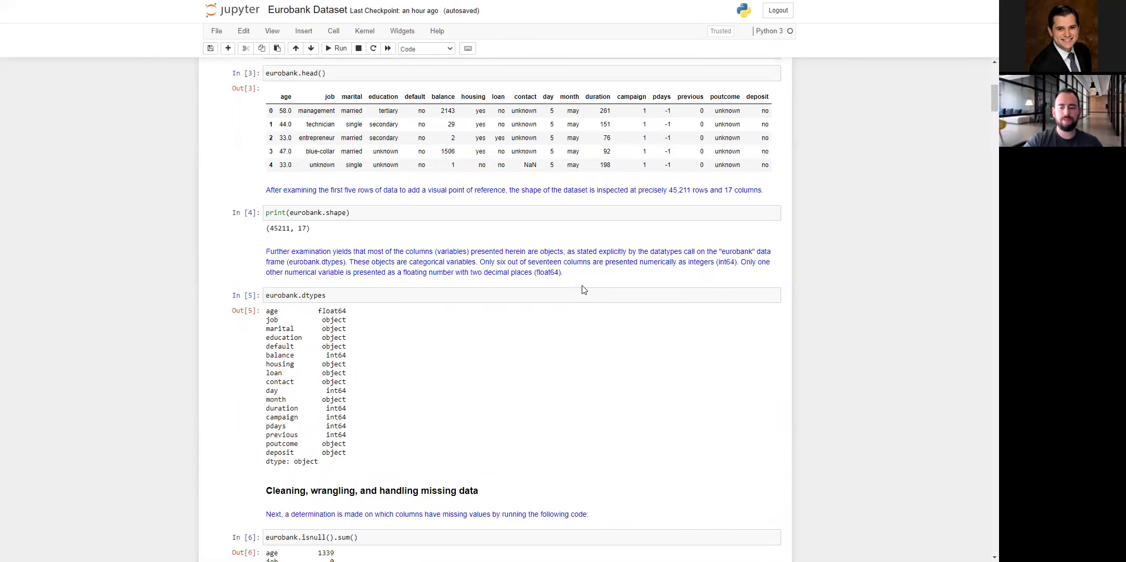
{"action": "scroll", "coordinate": [595, 245], "scroll_direction": "down", "scroll_amount": 1}
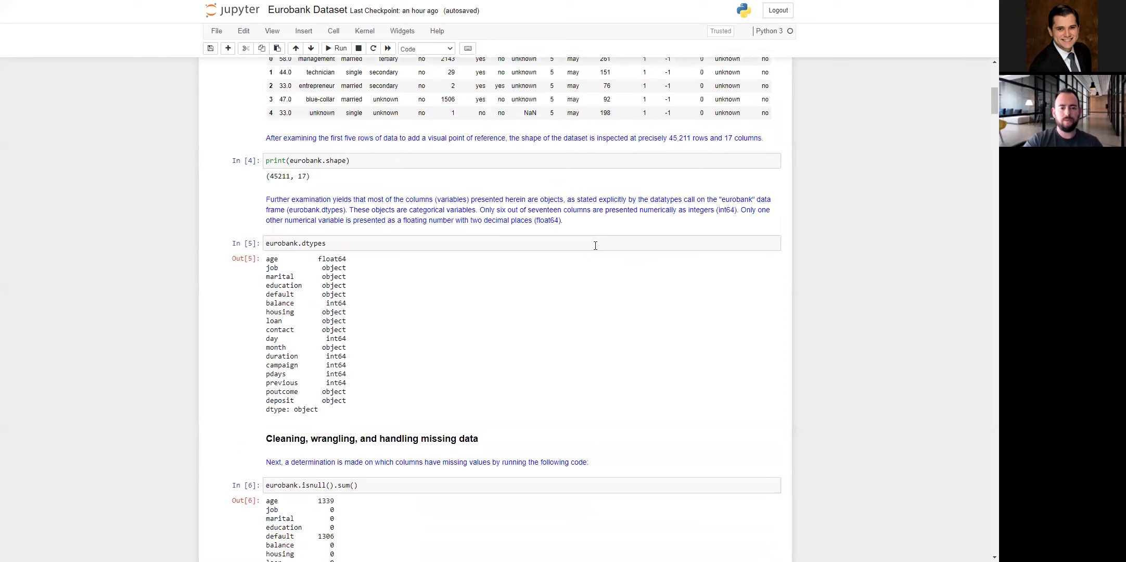
{"action": "scroll", "coordinate": [492, 234], "scroll_direction": "down", "scroll_amount": 9}
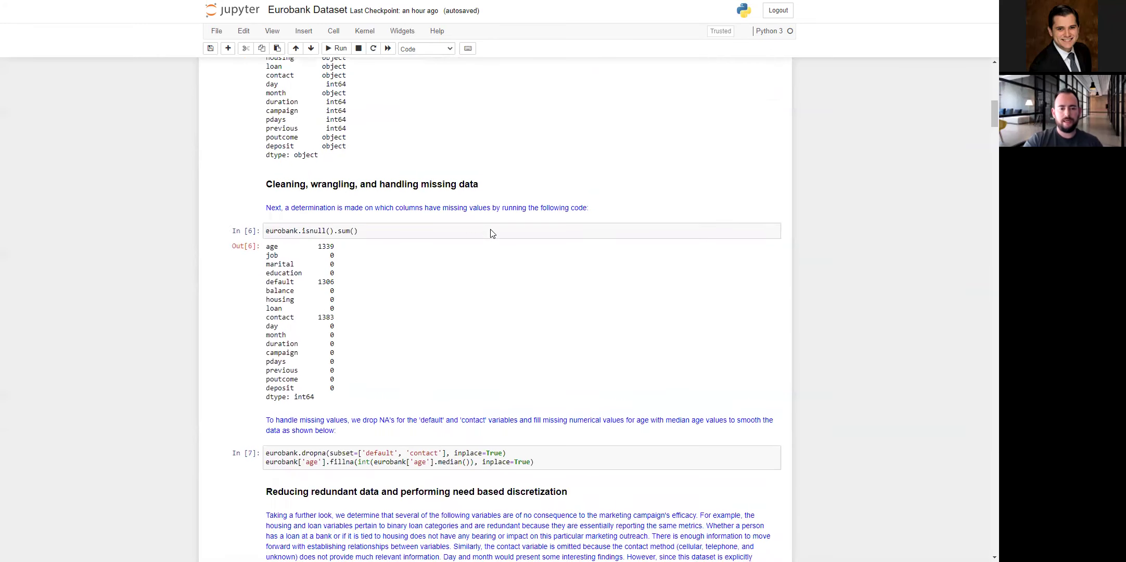
{"action": "scroll", "coordinate": [491, 234], "scroll_direction": "down", "scroll_amount": 4}
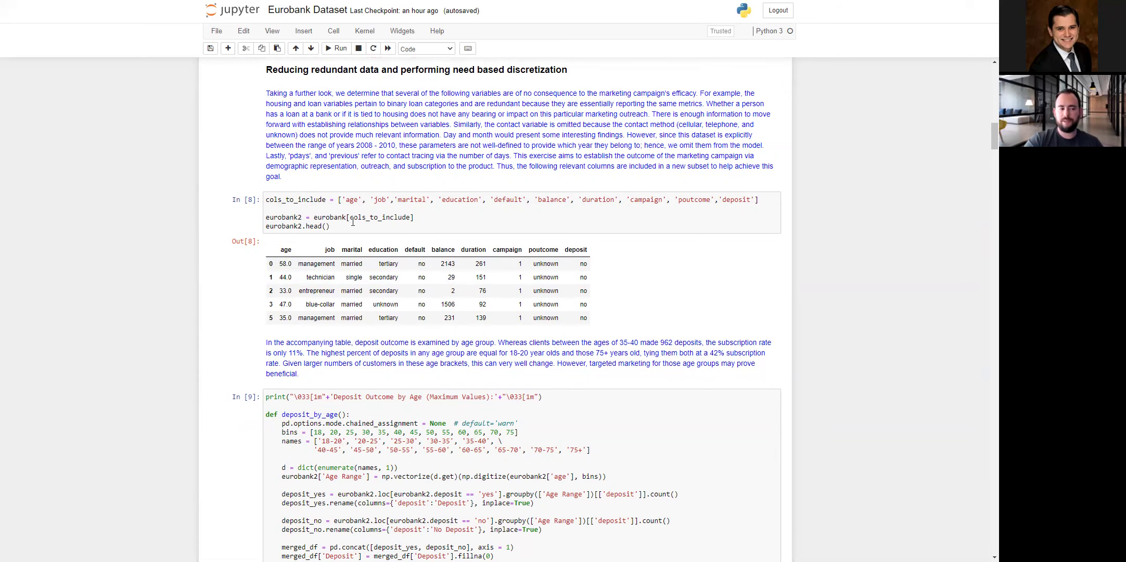
Step: Scroll through the deposit-by-age table and highlight the peak deposit count 962
{"action": "scroll", "coordinate": [408, 271], "scroll_direction": "down", "scroll_amount": 1}
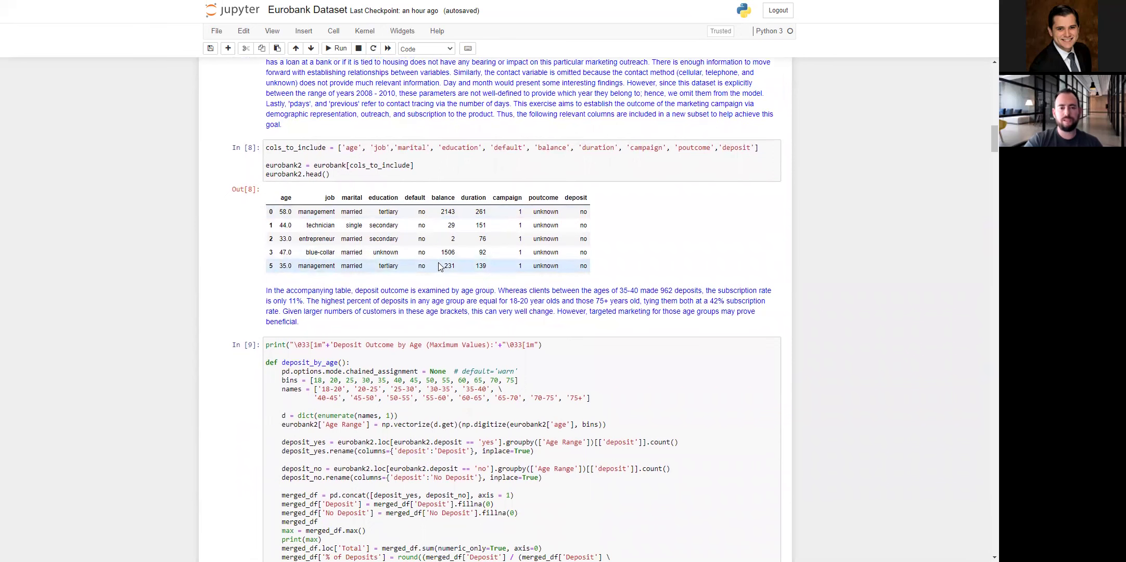
{"action": "scroll", "coordinate": [438, 267], "scroll_direction": "down", "scroll_amount": 3}
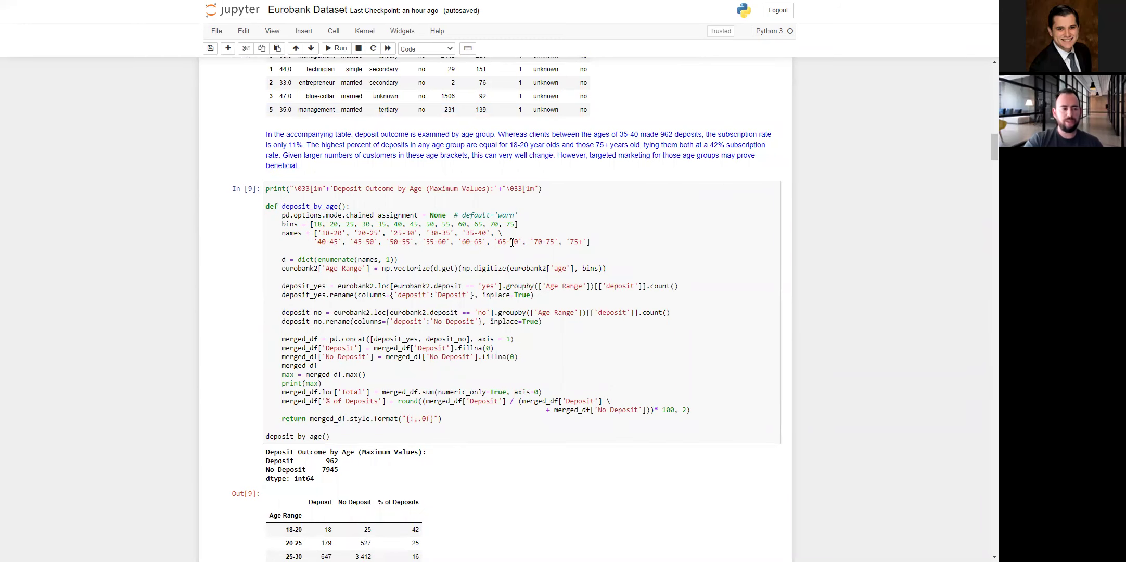
{"action": "scroll", "coordinate": [512, 242], "scroll_direction": "down", "scroll_amount": 1}
{"action": "scroll", "coordinate": [512, 242], "scroll_direction": "down", "scroll_amount": 1}
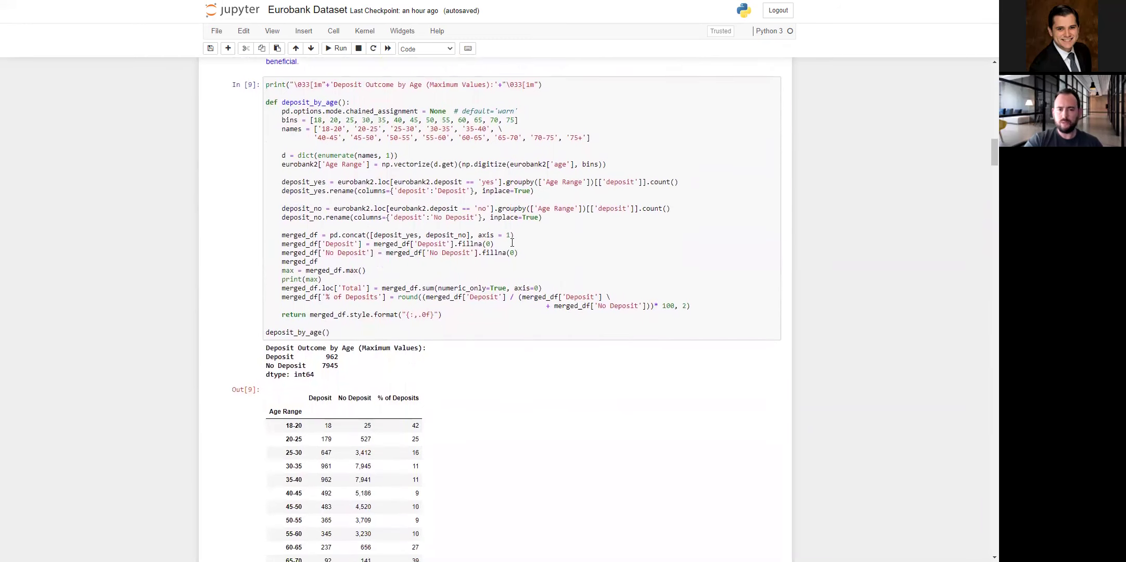
{"action": "scroll", "coordinate": [511, 242], "scroll_direction": "up", "scroll_amount": 1}
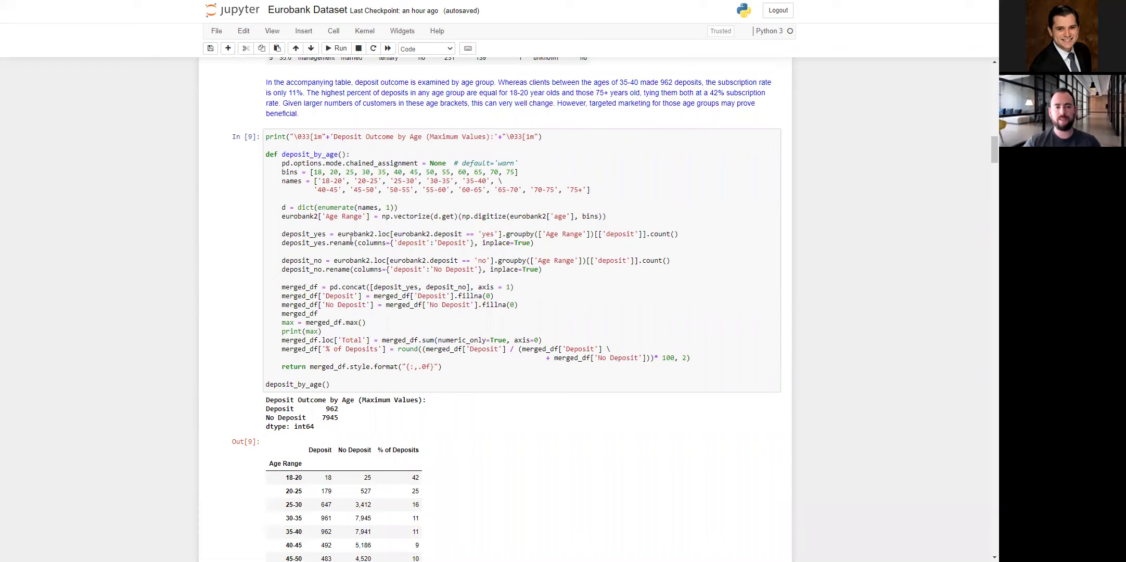
{"action": "scroll", "coordinate": [401, 310], "scroll_direction": "down", "scroll_amount": 3}
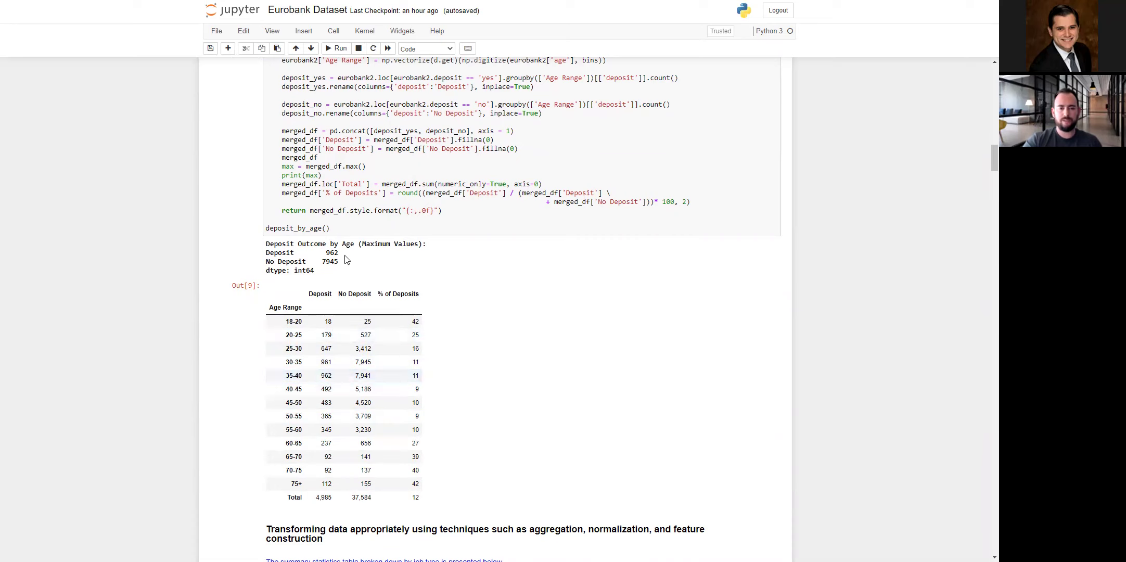
{"action": "left_click_drag", "start_coordinate": [339, 253], "coordinate": [325, 253]}
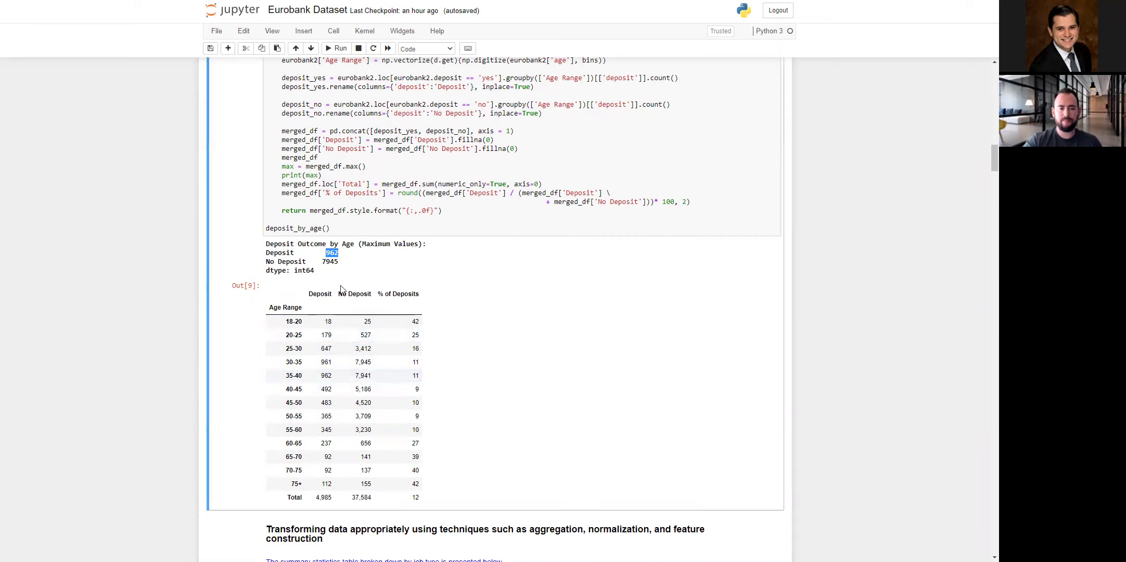
Step: Clear the 962 highlight and scroll on to the In [10] balance statistics by job
{"action": "scroll", "coordinate": [465, 312], "scroll_direction": "down", "scroll_amount": 1}
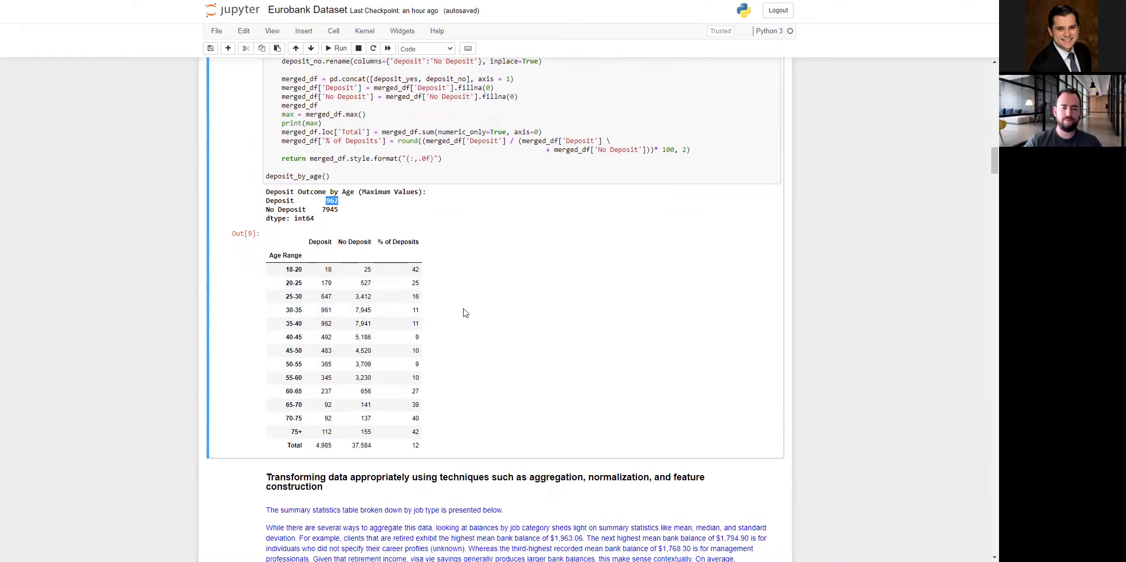
{"action": "left_click", "coordinate": [364, 215]}
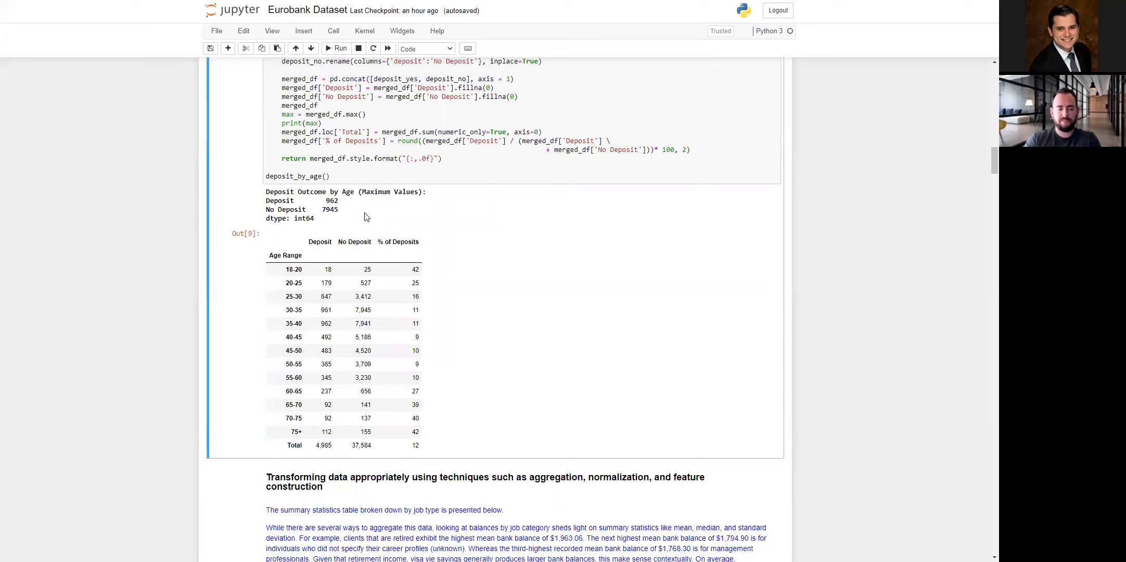
{"action": "scroll", "coordinate": [338, 203], "scroll_direction": "down", "scroll_amount": 3}
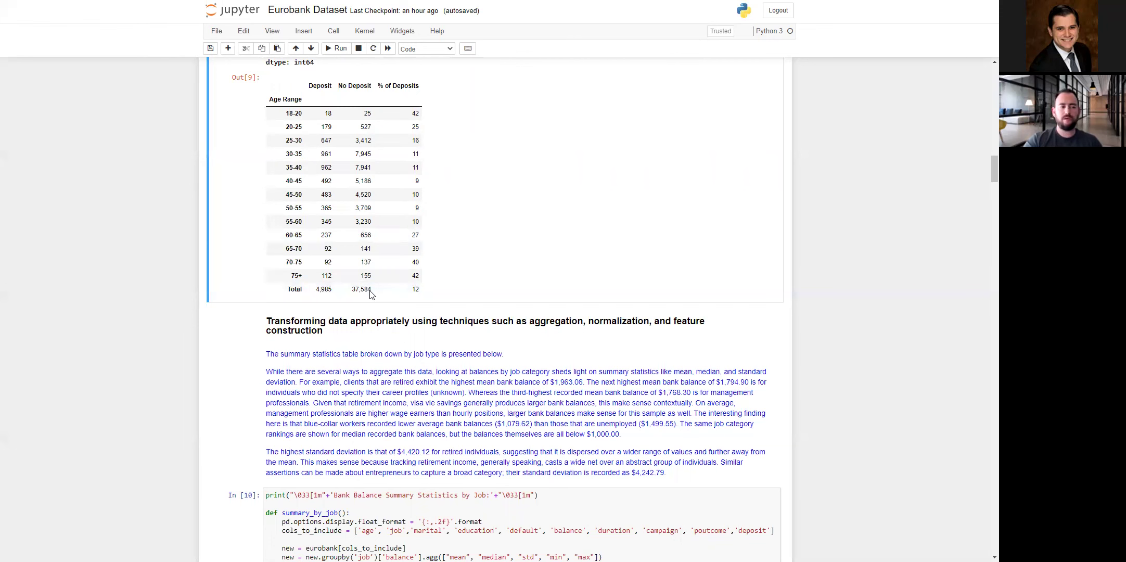
{"action": "scroll", "coordinate": [468, 301], "scroll_direction": "down", "scroll_amount": 4}
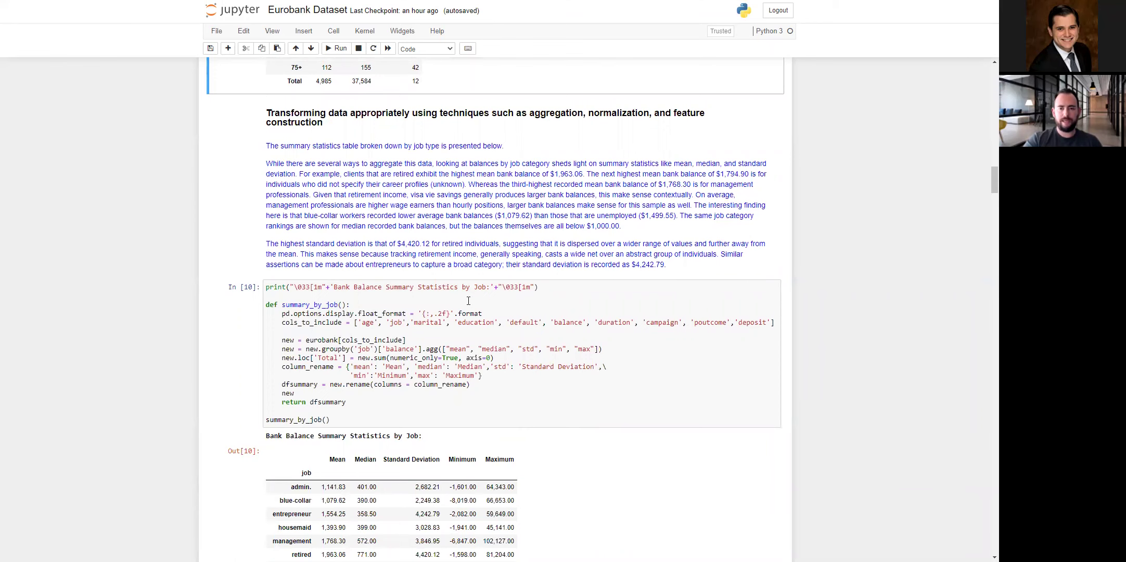
{"action": "scroll", "coordinate": [468, 301], "scroll_direction": "down", "scroll_amount": 1}
{"action": "scroll", "coordinate": [468, 301], "scroll_direction": "down", "scroll_amount": 1}
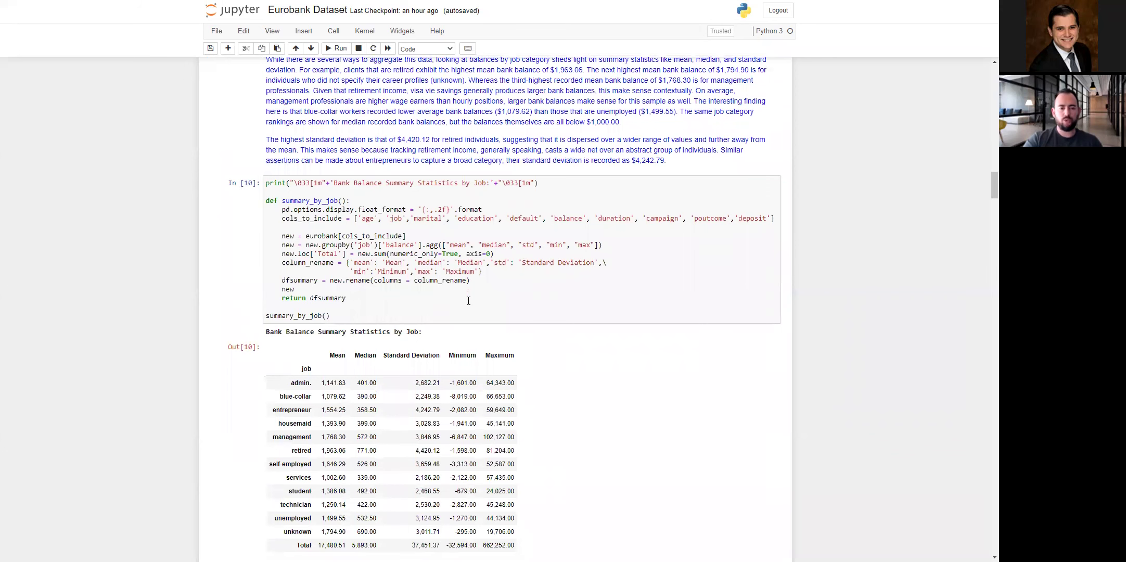
{"action": "scroll", "coordinate": [468, 301], "scroll_direction": "down", "scroll_amount": 1}
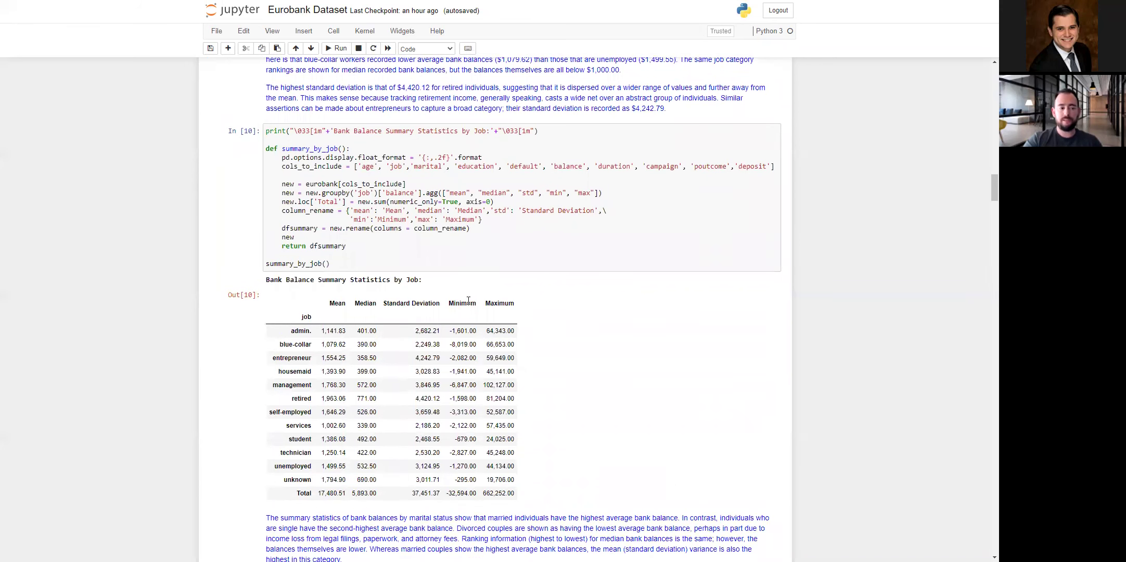
{"action": "scroll", "coordinate": [469, 300], "scroll_direction": "down", "scroll_amount": 1}
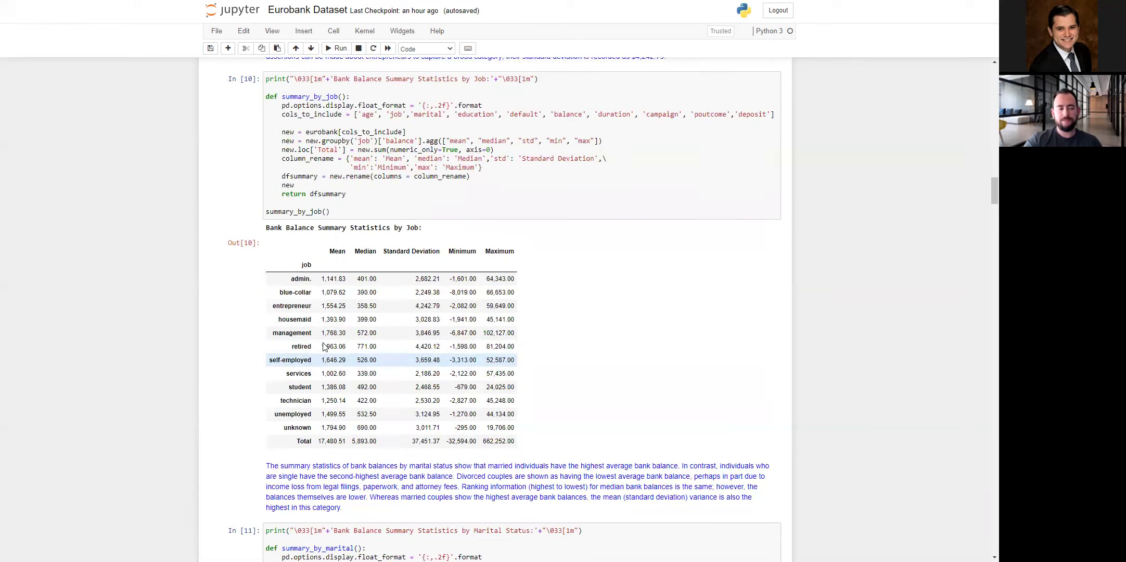
{"action": "left_click_drag", "start_coordinate": [271, 333], "coordinate": [327, 345]}
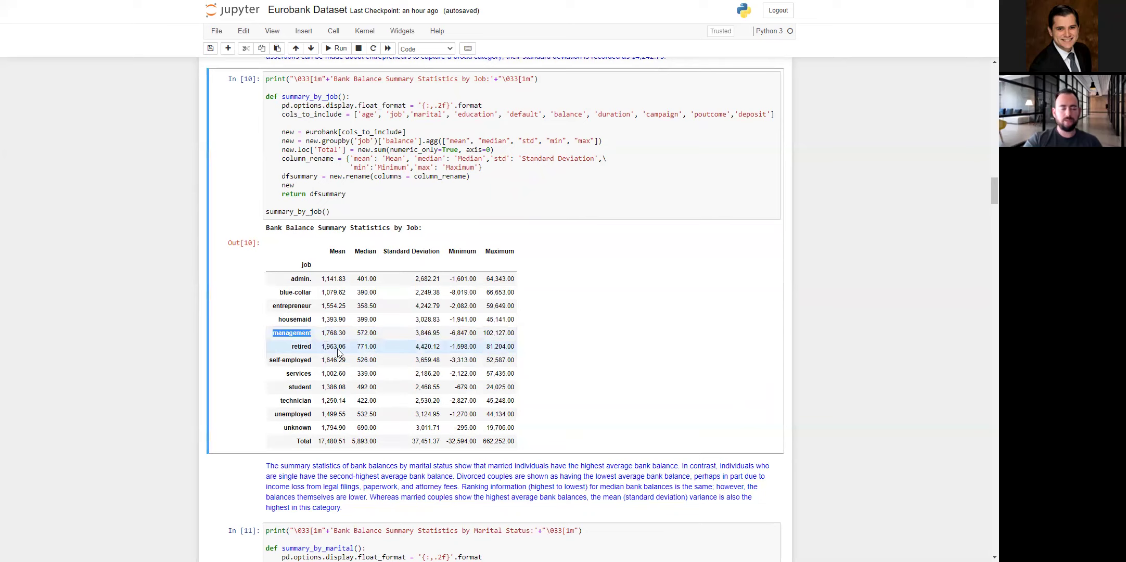
{"action": "left_click", "coordinate": [337, 348]}
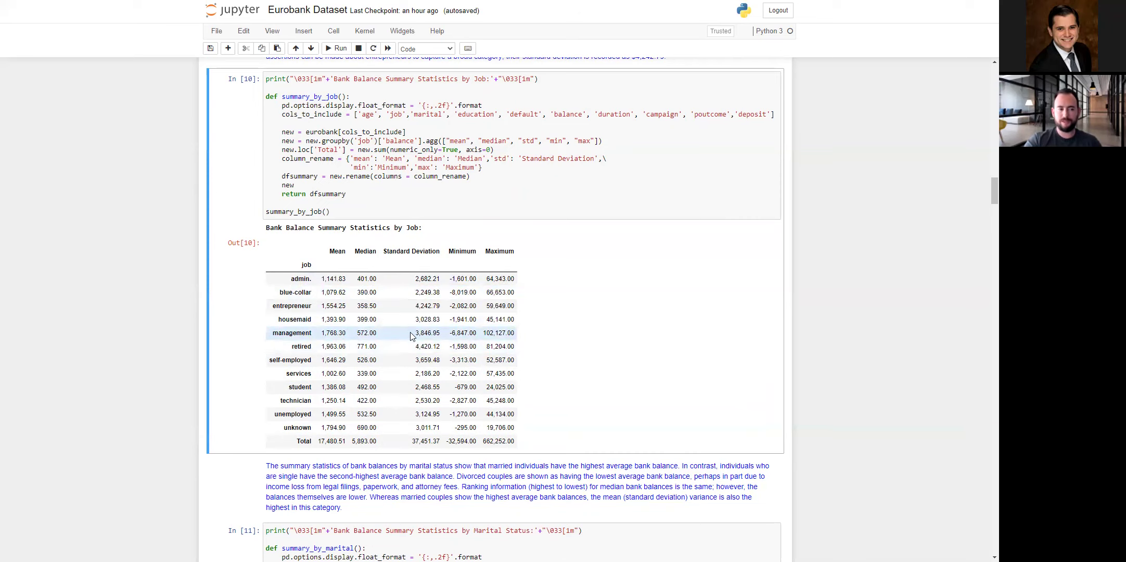
{"action": "scroll", "coordinate": [403, 359], "scroll_direction": "down", "scroll_amount": 1}
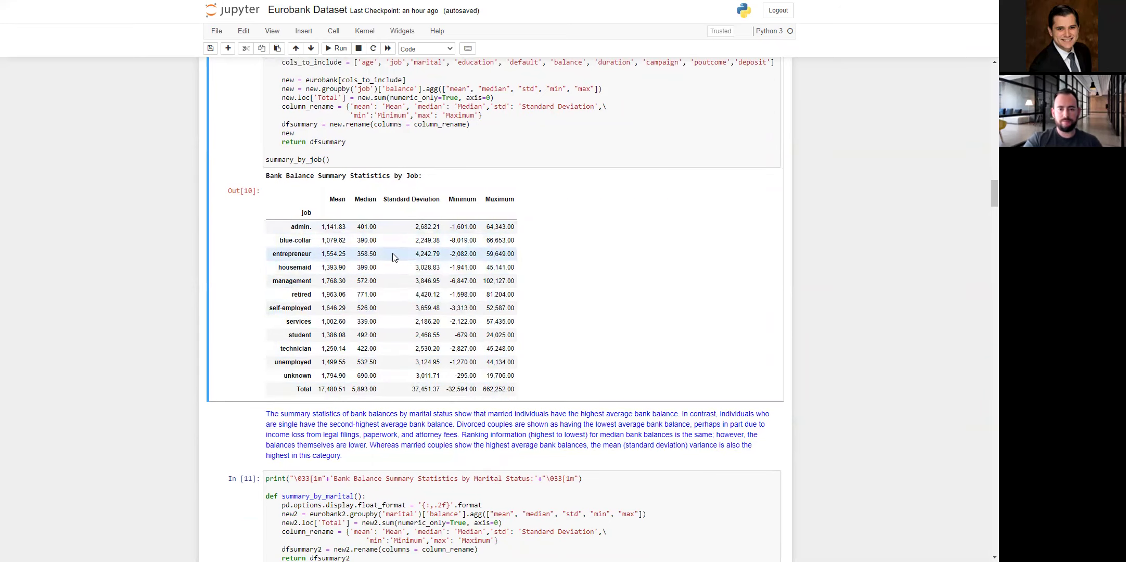
{"action": "scroll", "coordinate": [462, 247], "scroll_direction": "down", "scroll_amount": 2}
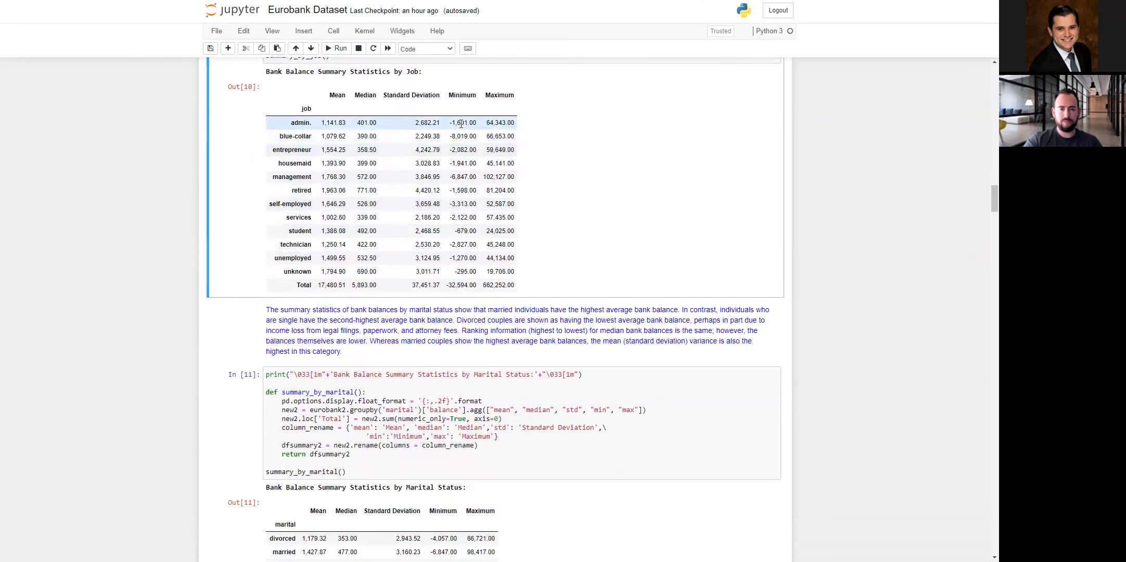
{"action": "left_click_drag", "start_coordinate": [461, 124], "coordinate": [469, 184]}
{"action": "left_click", "coordinate": [470, 186]}
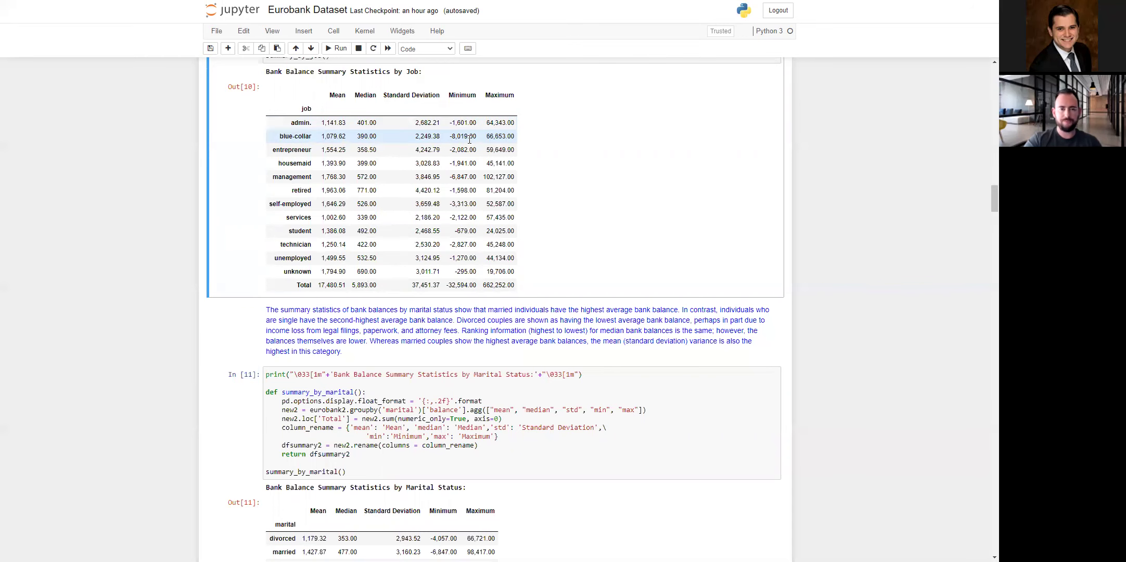
{"action": "scroll", "coordinate": [468, 140], "scroll_direction": "down", "scroll_amount": 4}
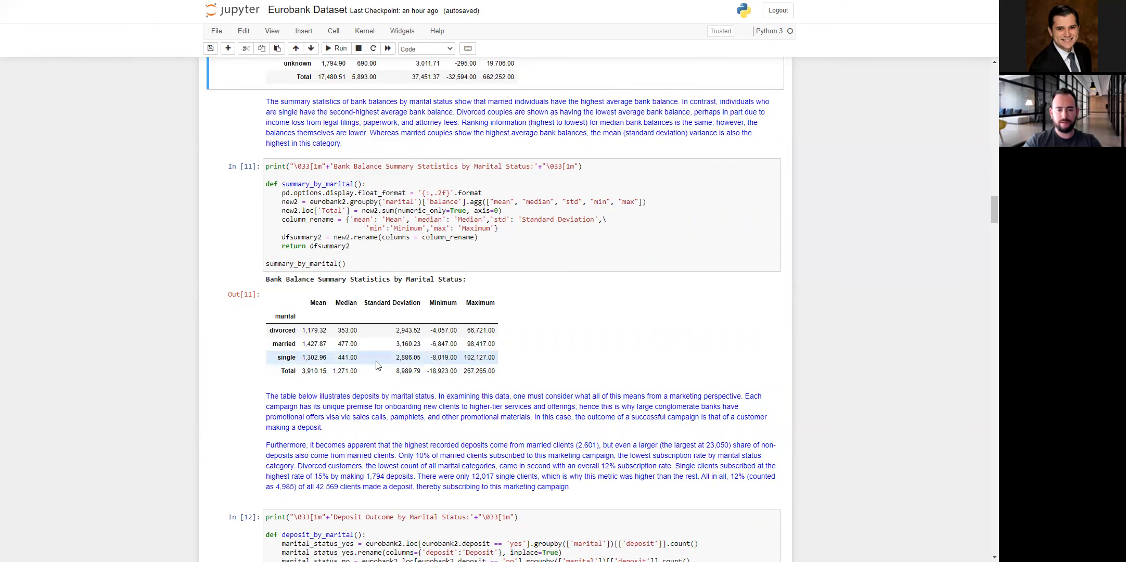
{"action": "scroll", "coordinate": [377, 366], "scroll_direction": "down", "scroll_amount": 5}
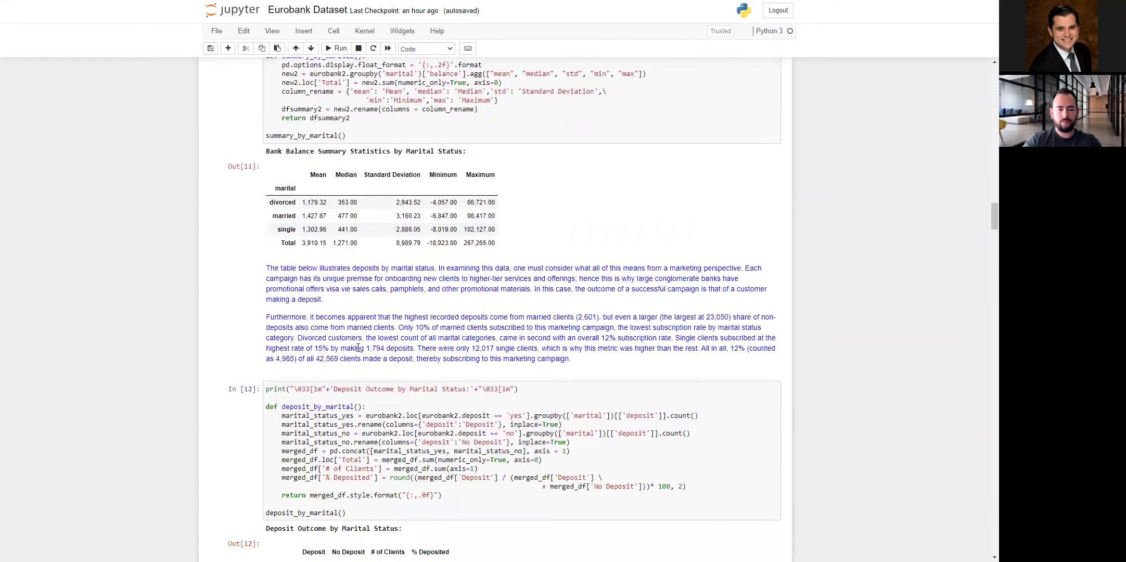
{"action": "scroll", "coordinate": [358, 348], "scroll_direction": "down", "scroll_amount": 3}
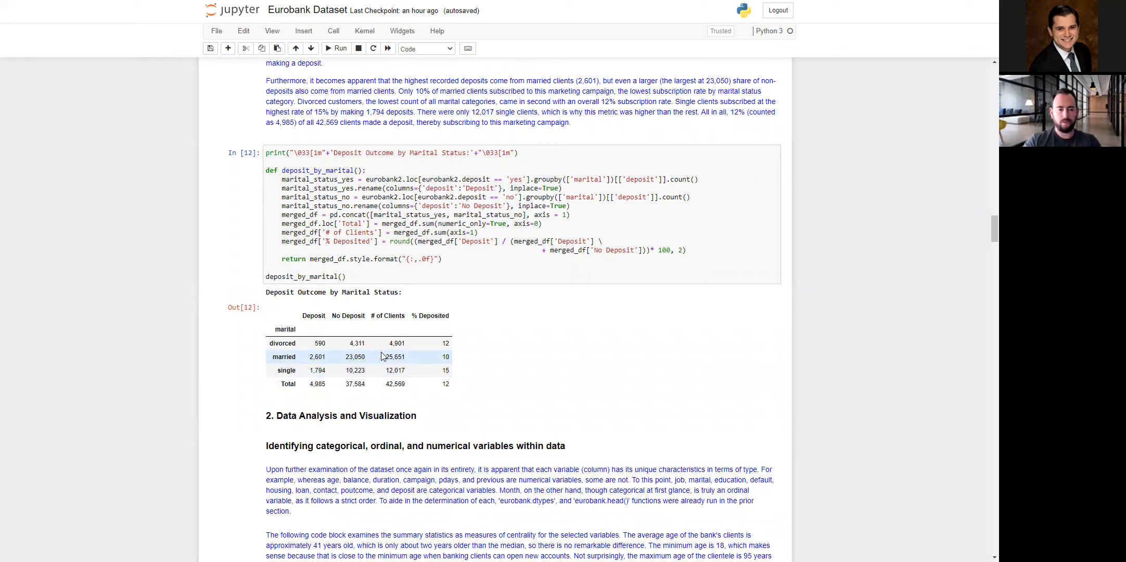
{"action": "scroll", "coordinate": [380, 354], "scroll_direction": "down", "scroll_amount": 1}
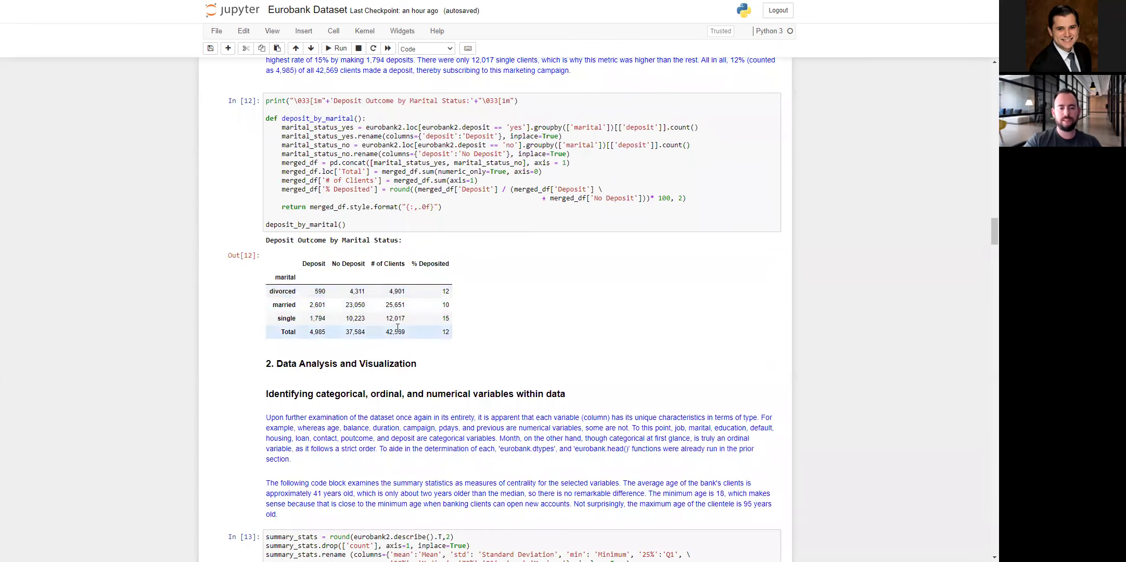
{"action": "scroll", "coordinate": [395, 333], "scroll_direction": "down", "scroll_amount": 3}
{"action": "scroll", "coordinate": [395, 325], "scroll_direction": "down", "scroll_amount": 1}
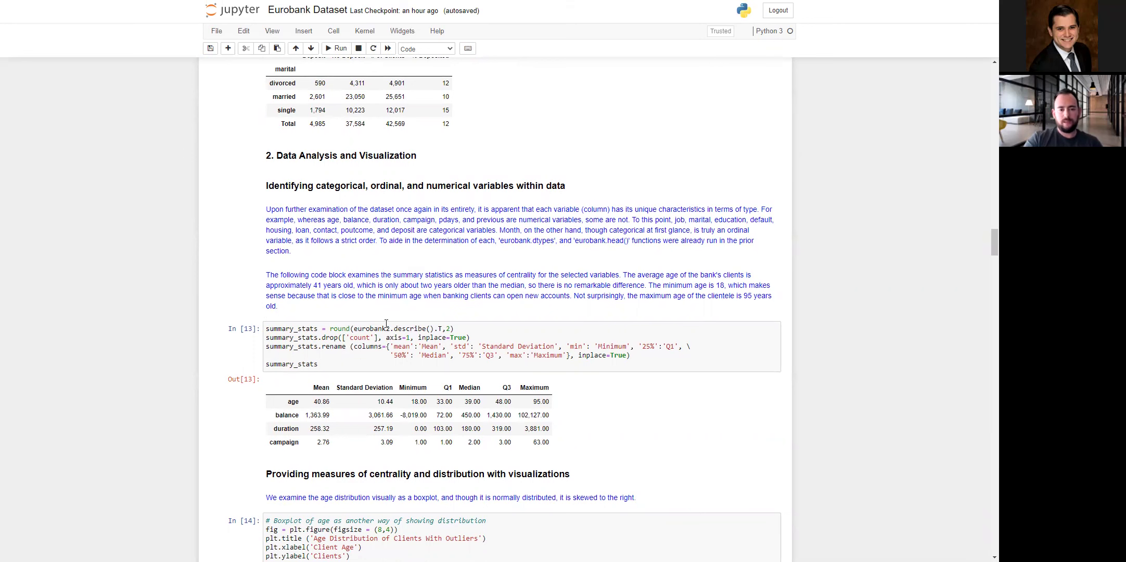
{"action": "scroll", "coordinate": [386, 325], "scroll_direction": "down", "scroll_amount": 1}
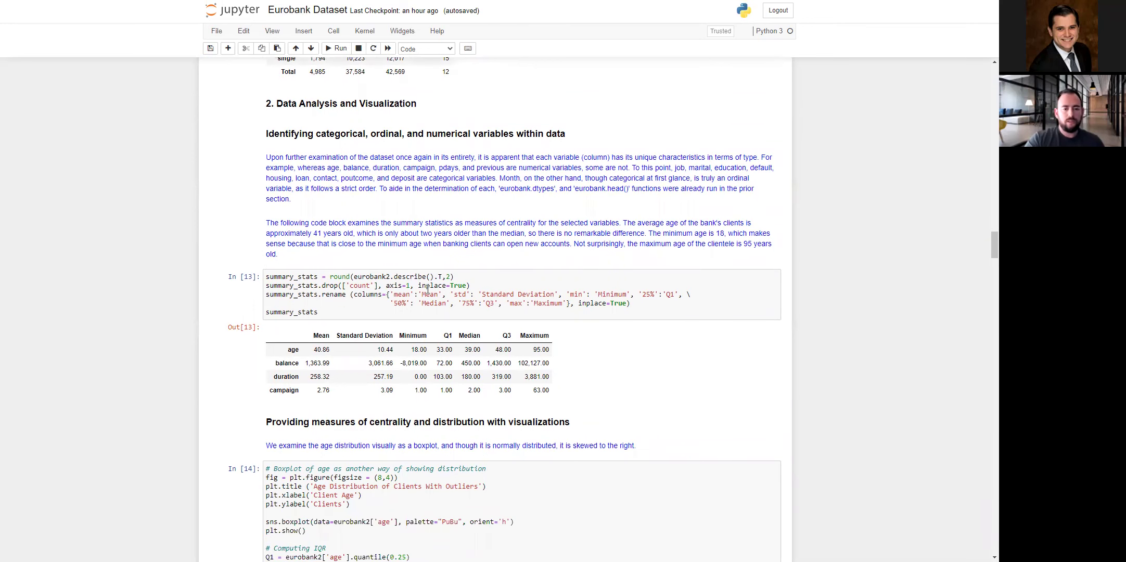
{"action": "scroll", "coordinate": [431, 296], "scroll_direction": "down", "scroll_amount": 1}
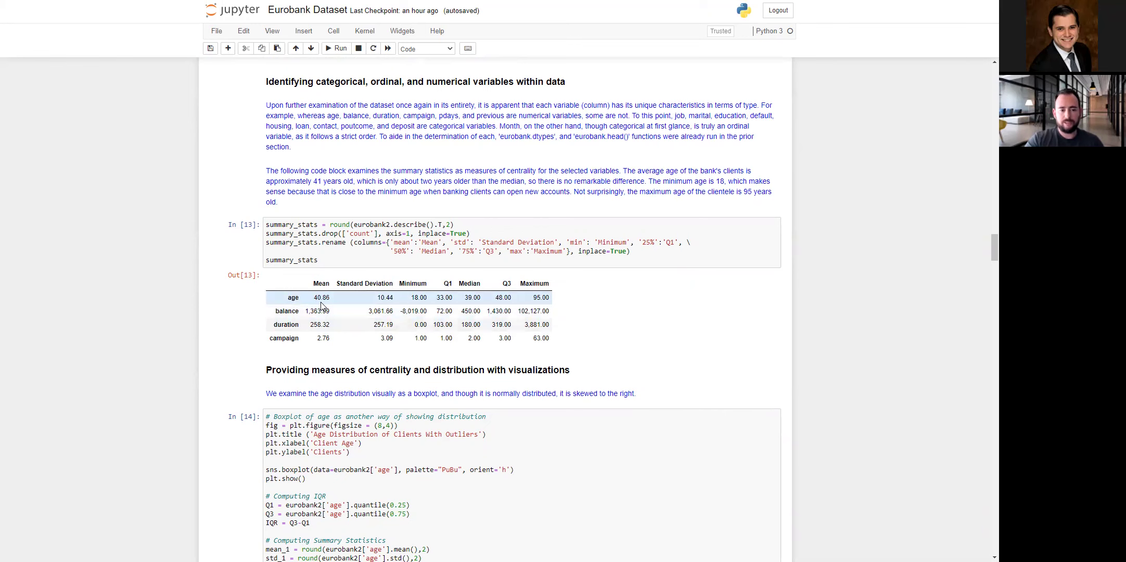
{"action": "scroll", "coordinate": [323, 304], "scroll_direction": "down", "scroll_amount": 1}
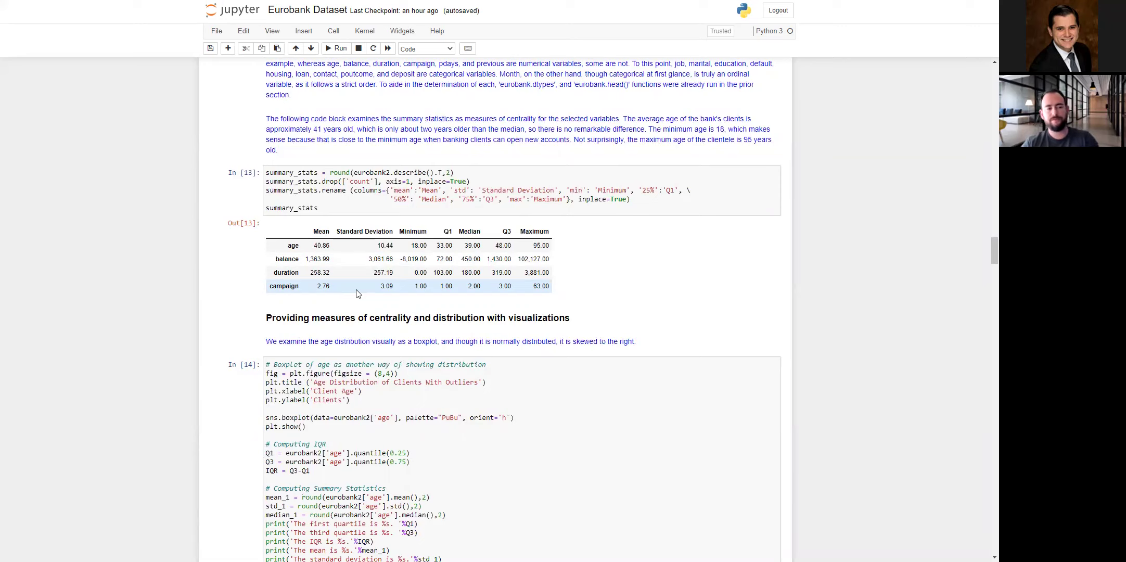
{"action": "scroll", "coordinate": [358, 291], "scroll_direction": "down", "scroll_amount": 3}
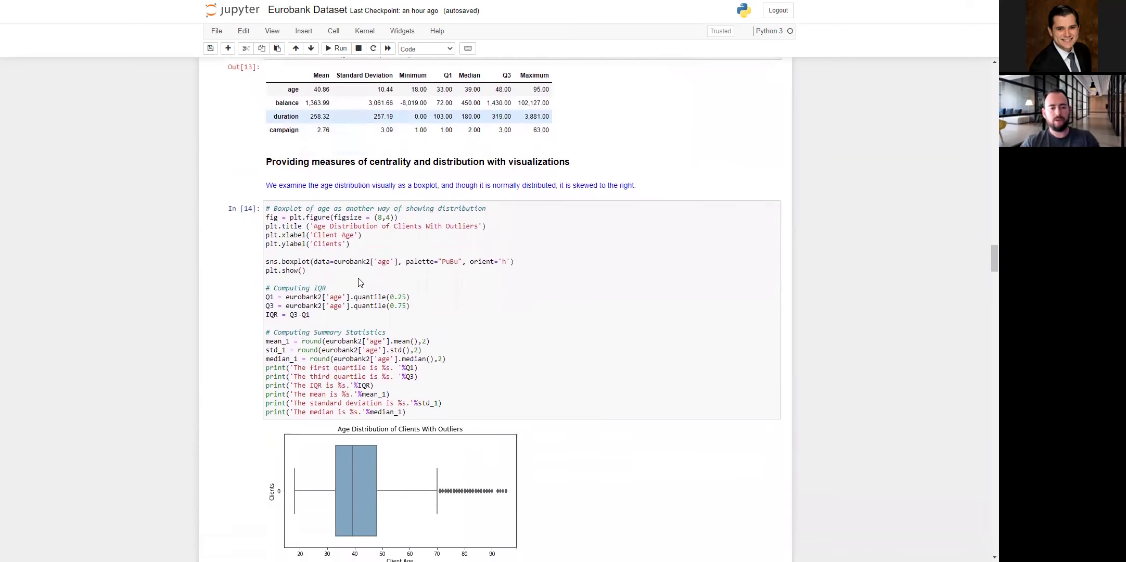
{"action": "scroll", "coordinate": [360, 283], "scroll_direction": "down", "scroll_amount": 2}
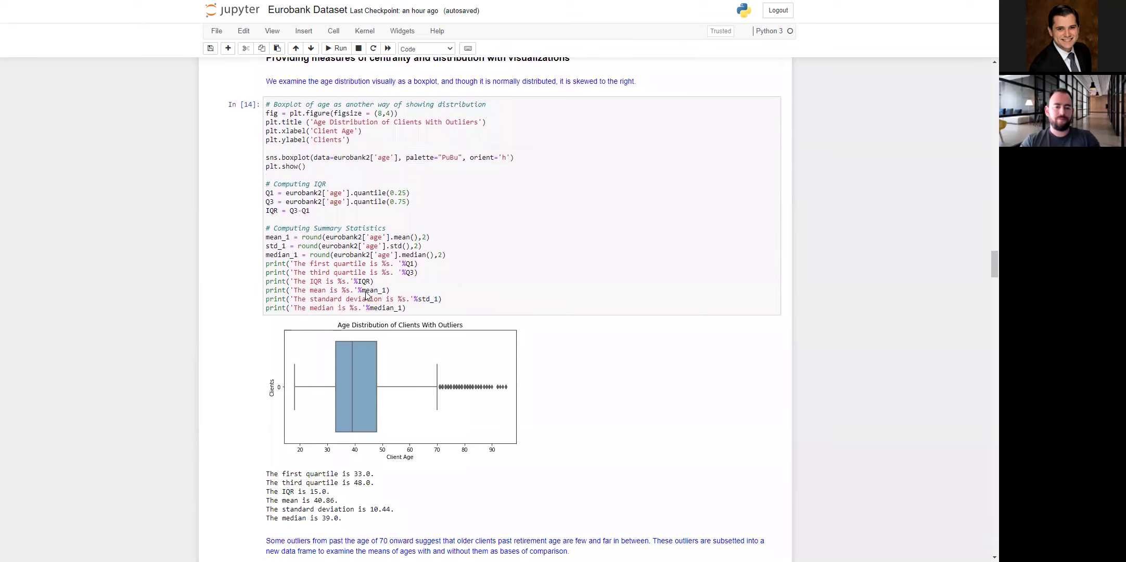
{"action": "scroll", "coordinate": [366, 295], "scroll_direction": "down", "scroll_amount": 1}
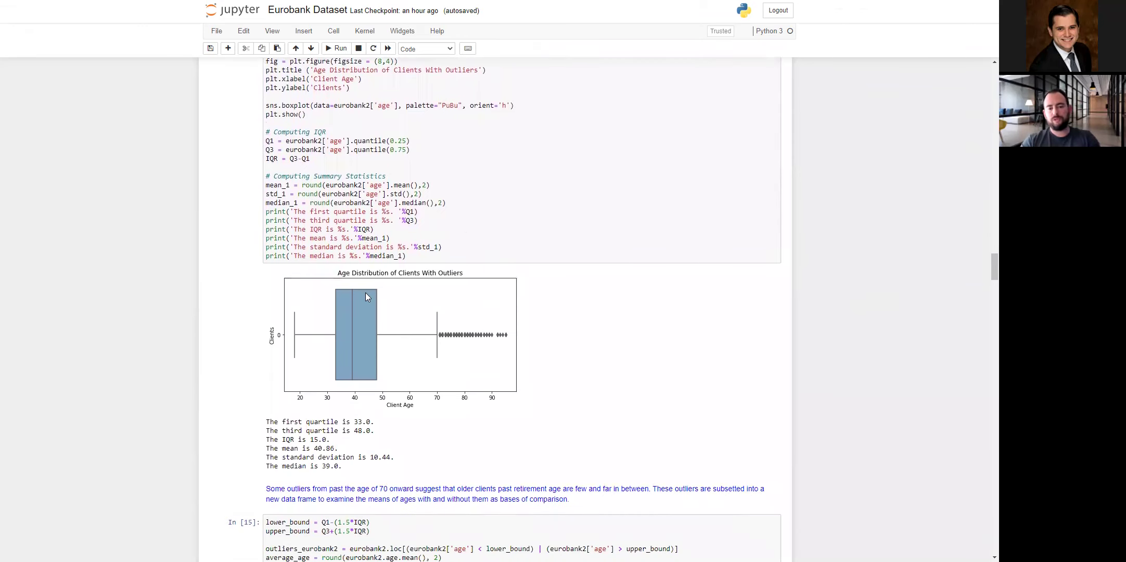
{"action": "scroll", "coordinate": [366, 294], "scroll_direction": "down", "scroll_amount": 1}
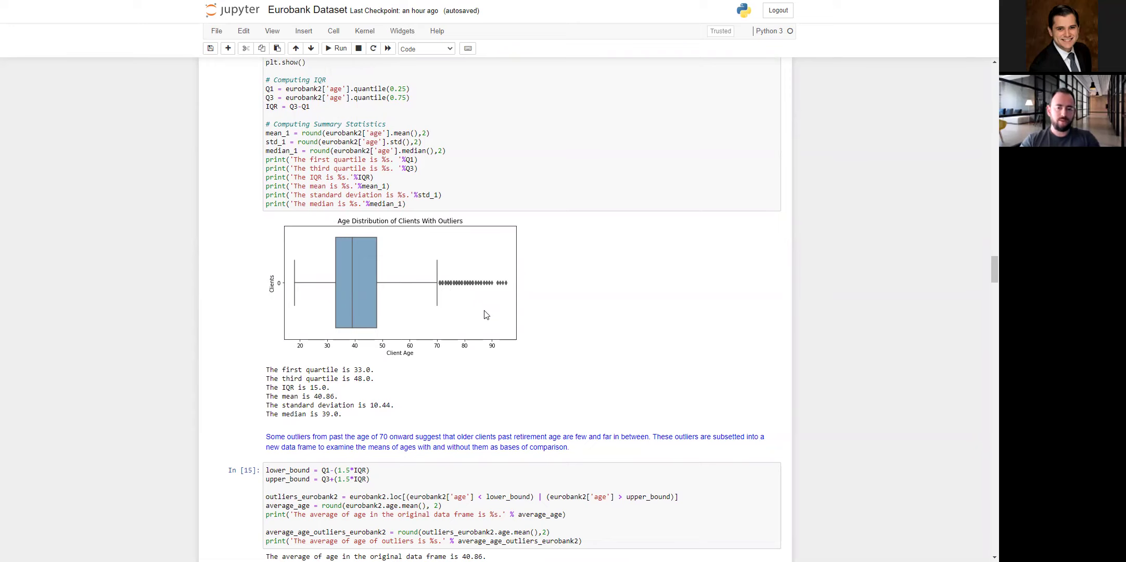
{"action": "scroll", "coordinate": [482, 334], "scroll_direction": "down", "scroll_amount": 1}
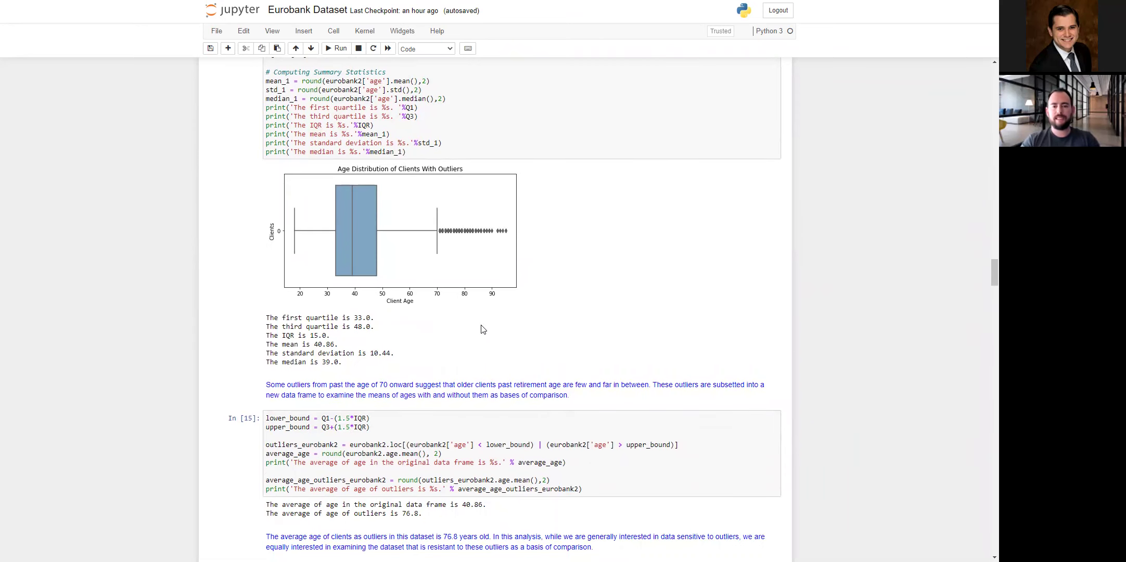
{"action": "scroll", "coordinate": [487, 330], "scroll_direction": "down", "scroll_amount": 1}
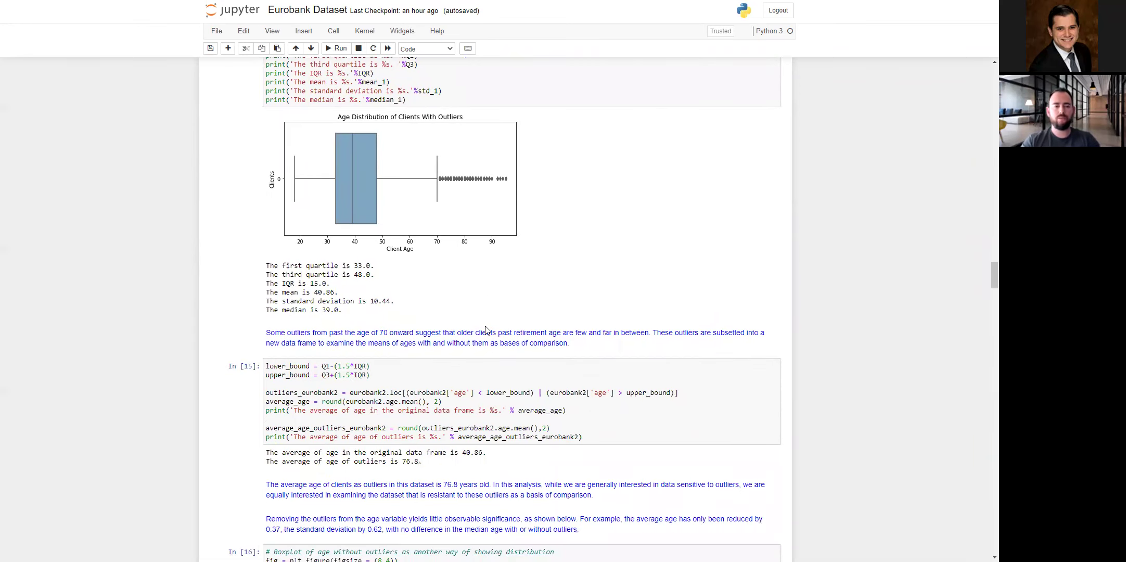
{"action": "scroll", "coordinate": [489, 329], "scroll_direction": "down", "scroll_amount": 3}
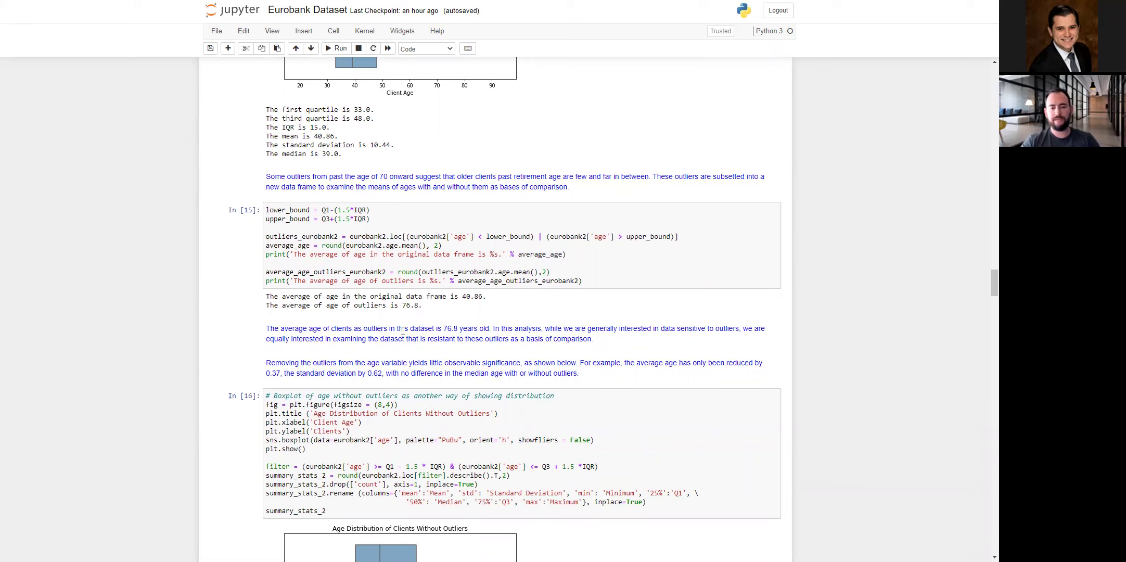
Step: Scroll past the 40.49 outlier-free mean age to the In [18] Age Distribution histogram
{"action": "scroll", "coordinate": [403, 330], "scroll_direction": "down", "scroll_amount": 4}
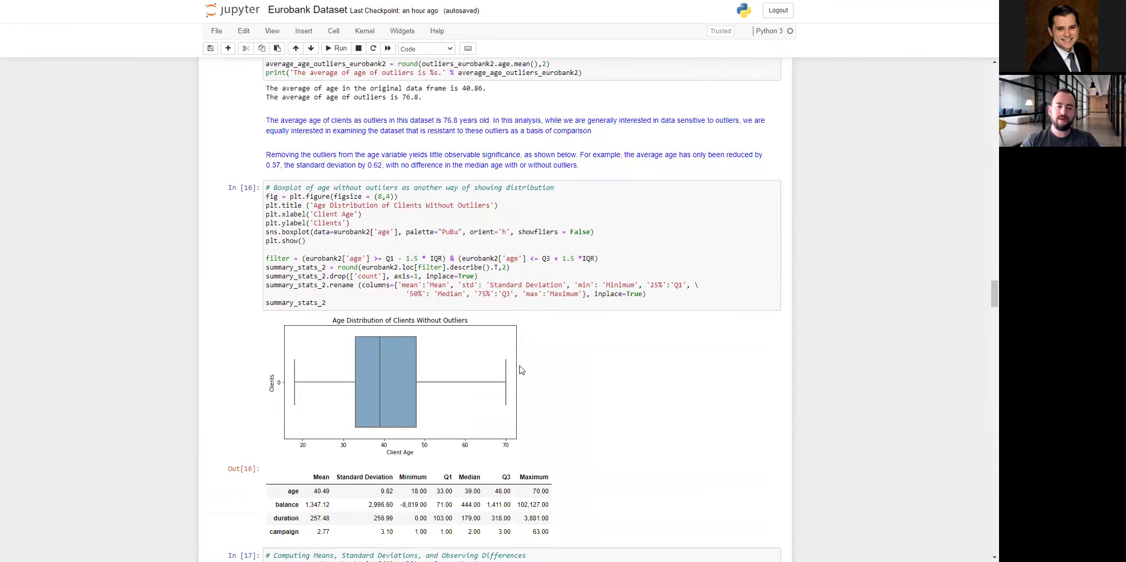
{"action": "scroll", "coordinate": [521, 369], "scroll_direction": "down", "scroll_amount": 1}
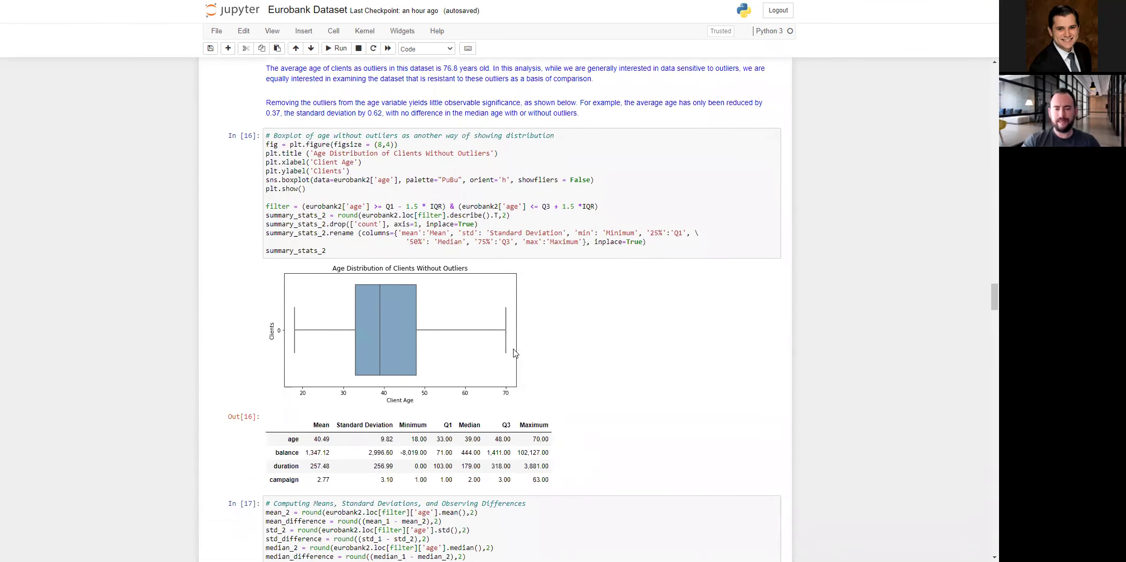
{"action": "scroll", "coordinate": [514, 353], "scroll_direction": "down", "scroll_amount": 2}
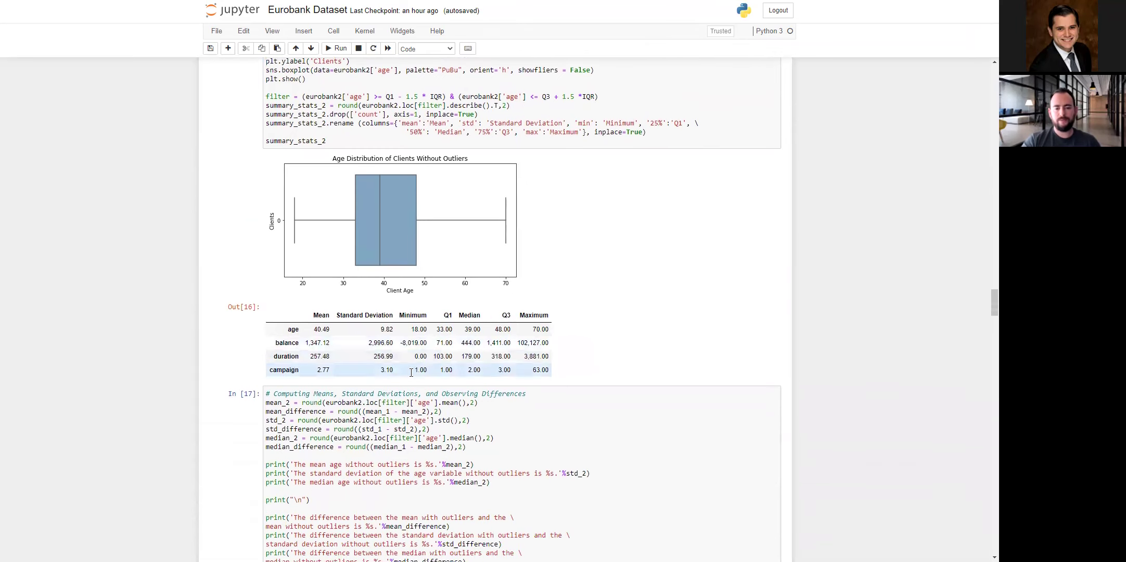
{"action": "scroll", "coordinate": [411, 372], "scroll_direction": "down", "scroll_amount": 1}
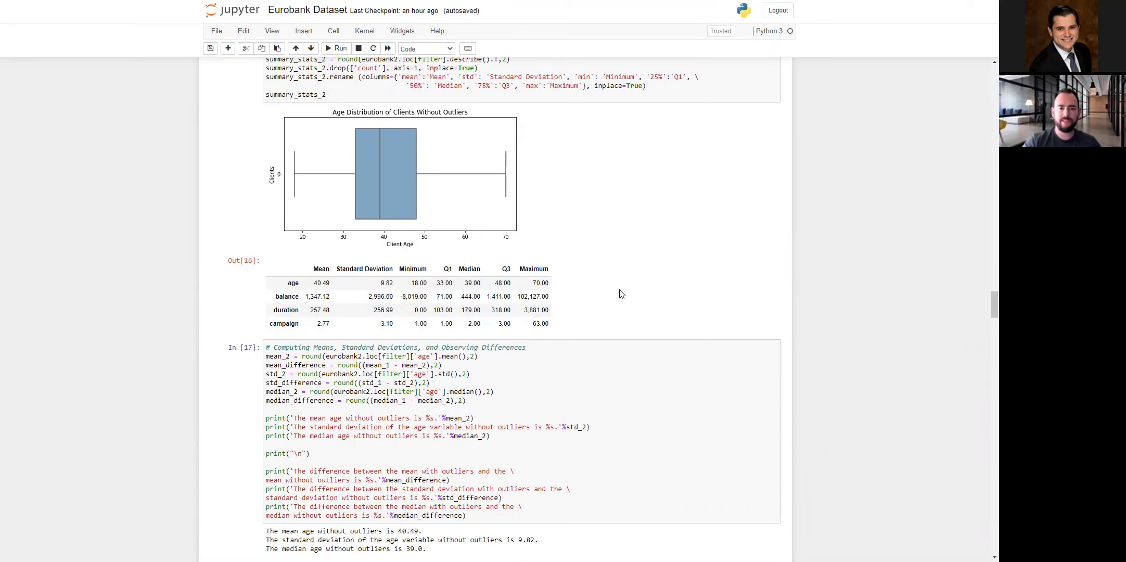
{"action": "scroll", "coordinate": [620, 294], "scroll_direction": "down", "scroll_amount": 2}
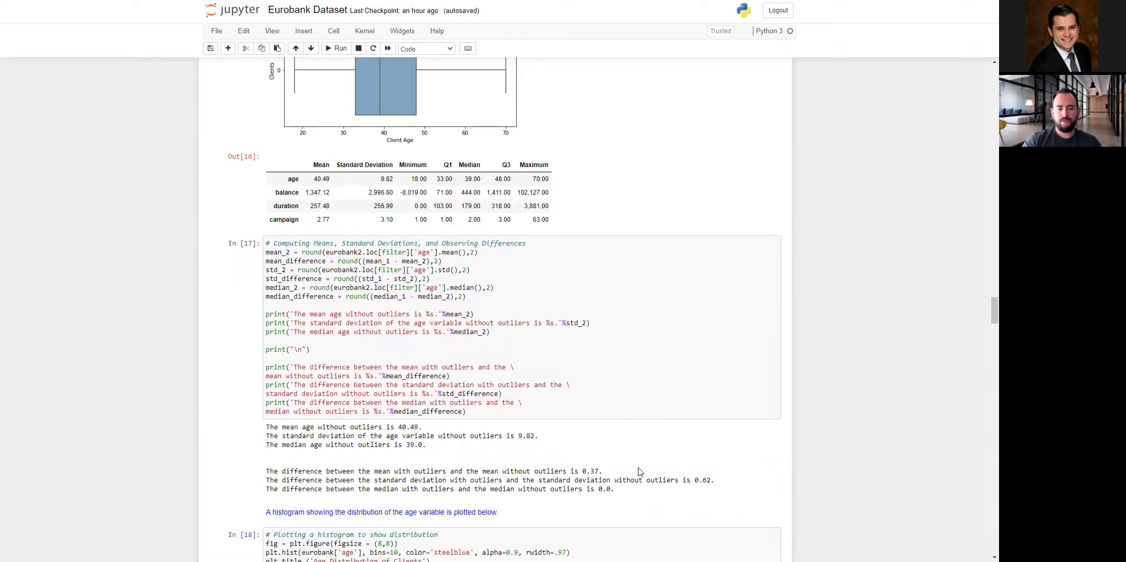
{"action": "scroll", "coordinate": [639, 472], "scroll_direction": "down", "scroll_amount": 1}
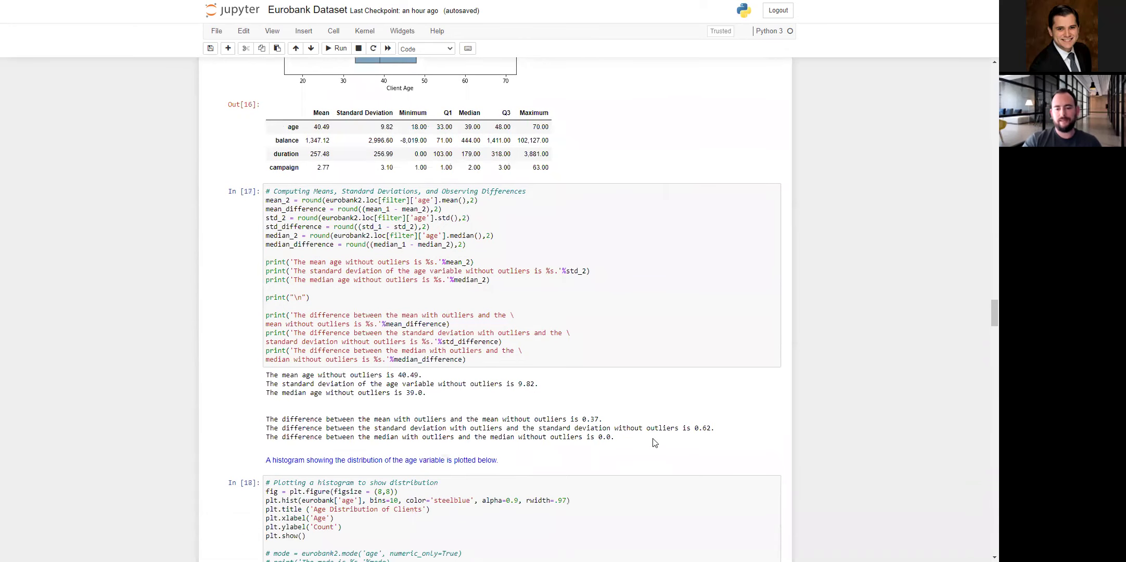
{"action": "scroll", "coordinate": [671, 390], "scroll_direction": "down", "scroll_amount": 1}
{"action": "scroll", "coordinate": [671, 387], "scroll_direction": "down", "scroll_amount": 1}
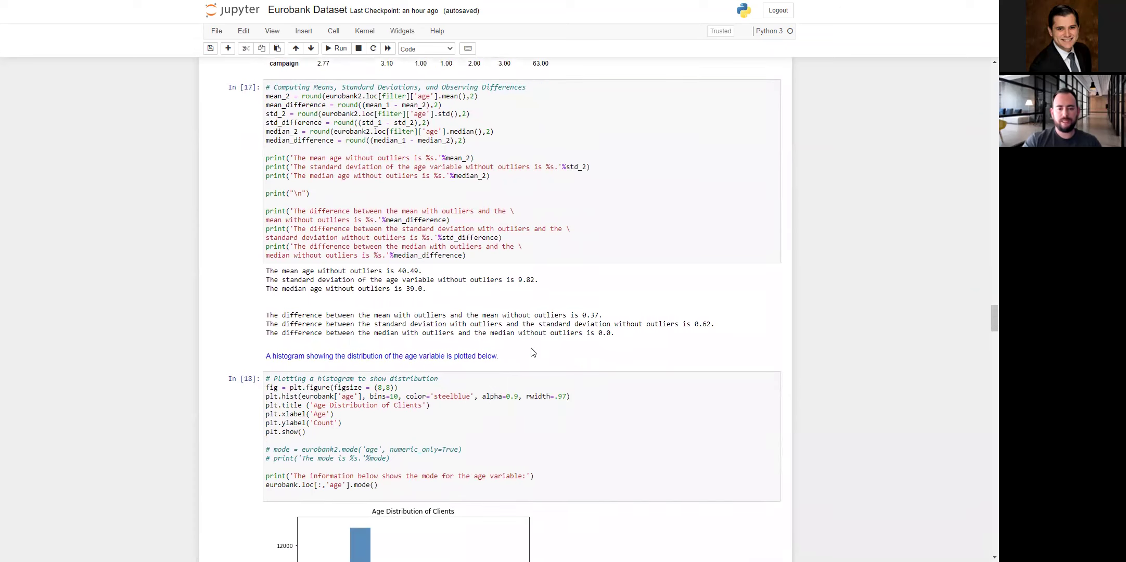
{"action": "scroll", "coordinate": [533, 350], "scroll_direction": "down", "scroll_amount": 3}
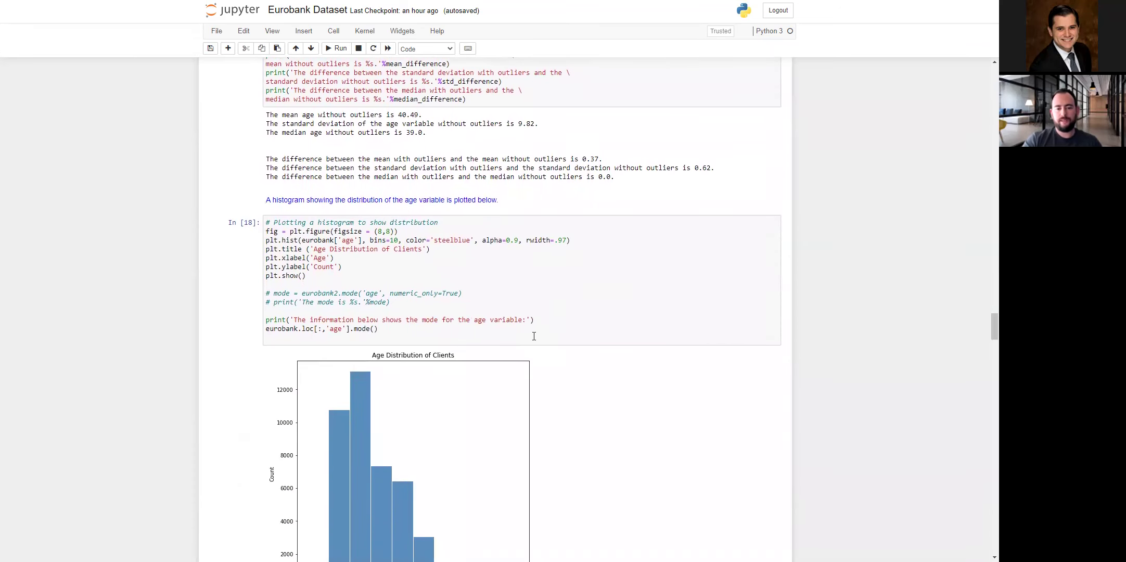
Step: Scroll past the age and balance histograms to the In [20] Marketing Campaigns by Age chart
{"action": "scroll", "coordinate": [526, 333], "scroll_direction": "down", "scroll_amount": 2}
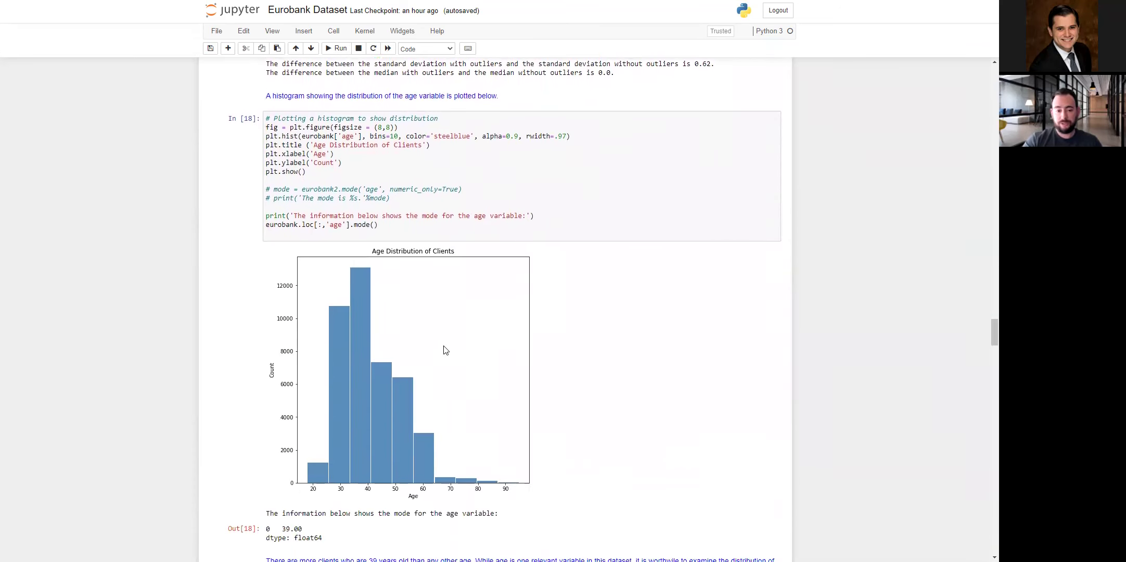
{"action": "scroll", "coordinate": [447, 350], "scroll_direction": "down", "scroll_amount": 1}
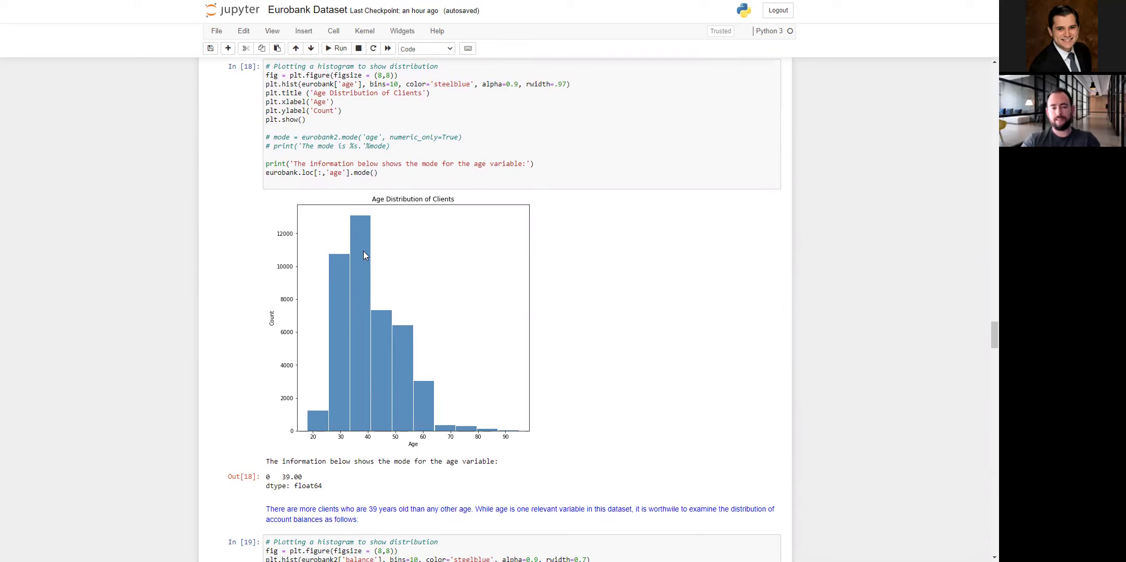
{"action": "scroll", "coordinate": [364, 248], "scroll_direction": "down", "scroll_amount": 1}
{"action": "scroll", "coordinate": [365, 250], "scroll_direction": "down", "scroll_amount": 1}
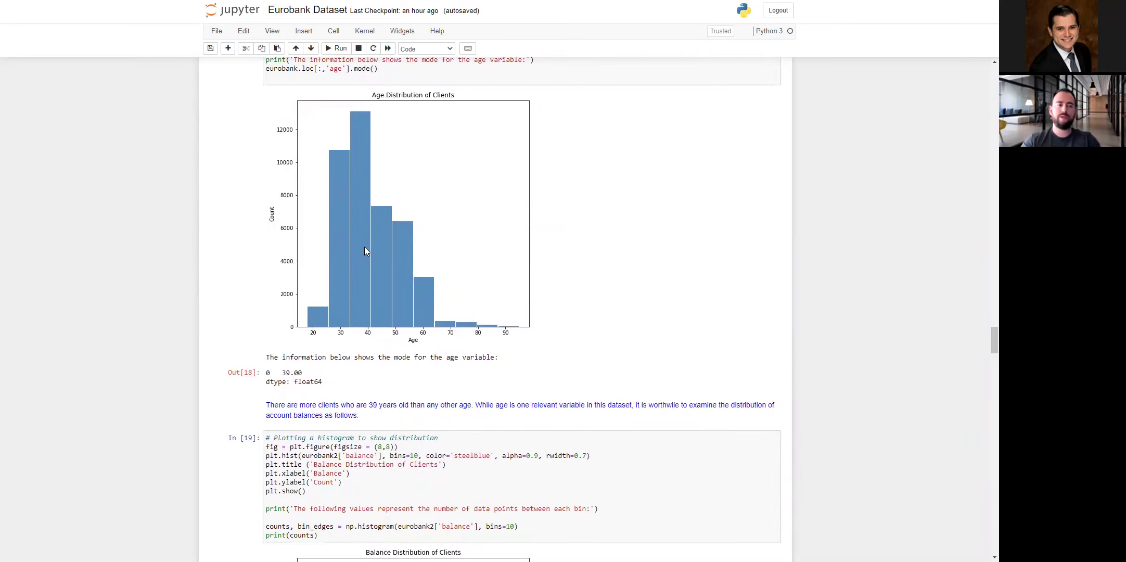
{"action": "scroll", "coordinate": [364, 251], "scroll_direction": "down", "scroll_amount": 3}
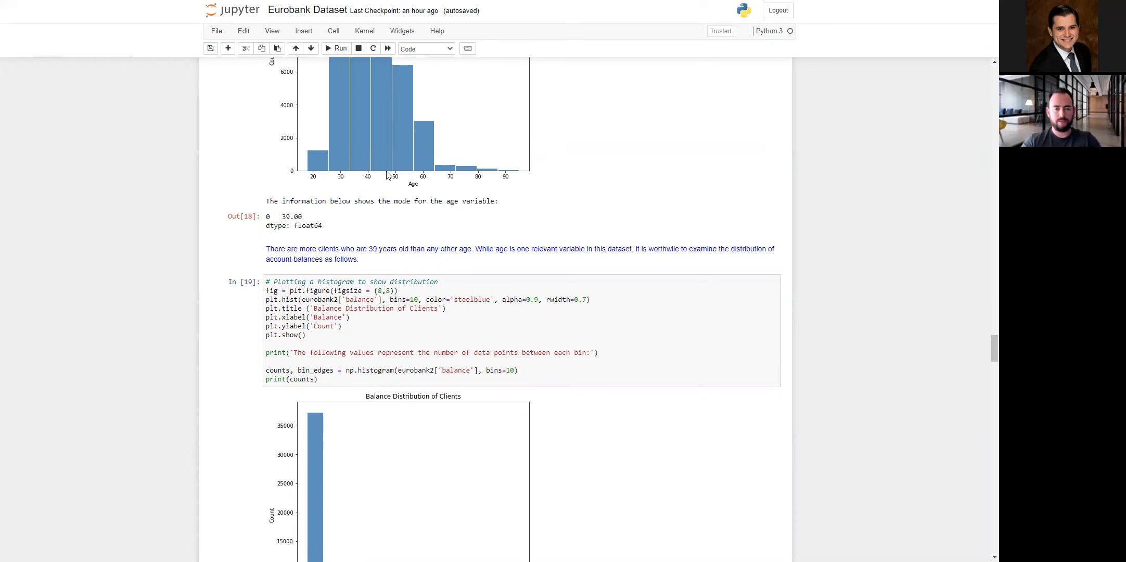
{"action": "scroll", "coordinate": [387, 176], "scroll_direction": "down", "scroll_amount": 3}
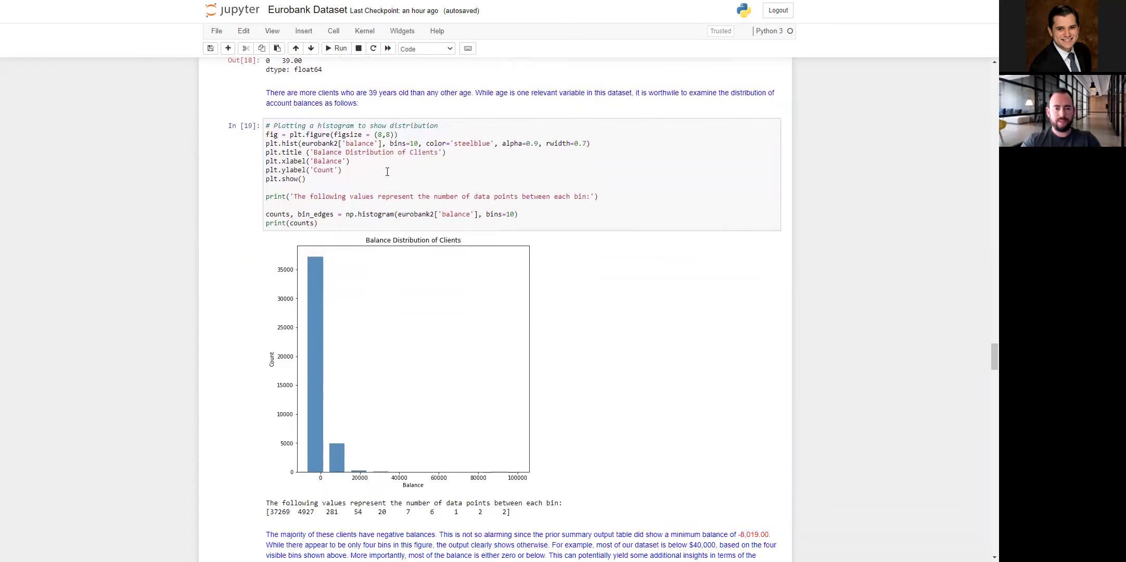
{"action": "scroll", "coordinate": [387, 171], "scroll_direction": "down", "scroll_amount": 2}
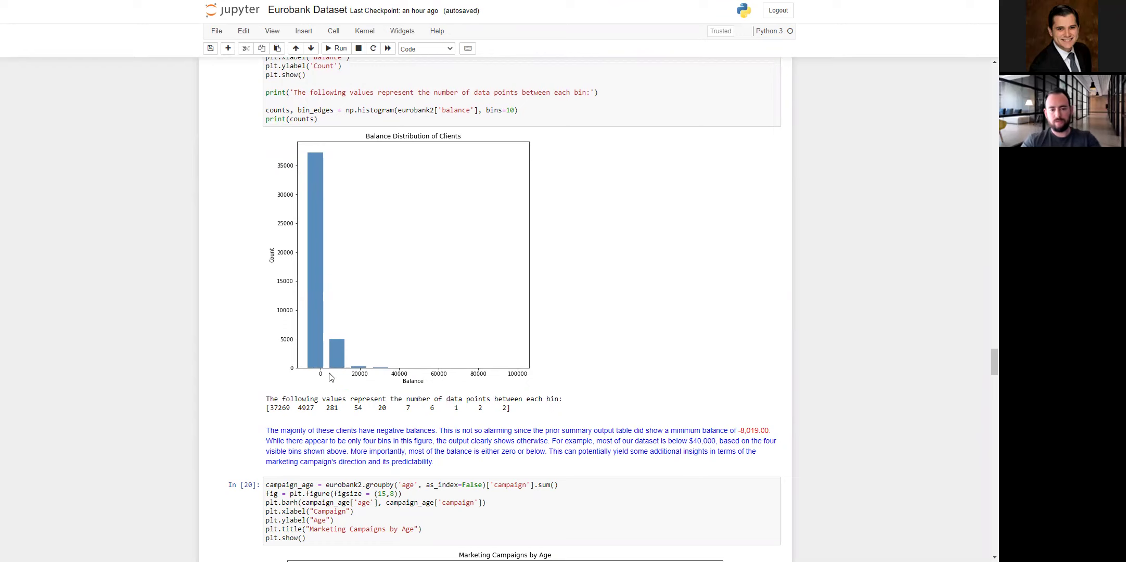
{"action": "scroll", "coordinate": [329, 377], "scroll_direction": "down", "scroll_amount": 5}
Step: Scroll through the In [22] pairplot down to the In [23] correlation heatmap cell
{"action": "scroll", "coordinate": [401, 326], "scroll_direction": "down", "scroll_amount": 1}
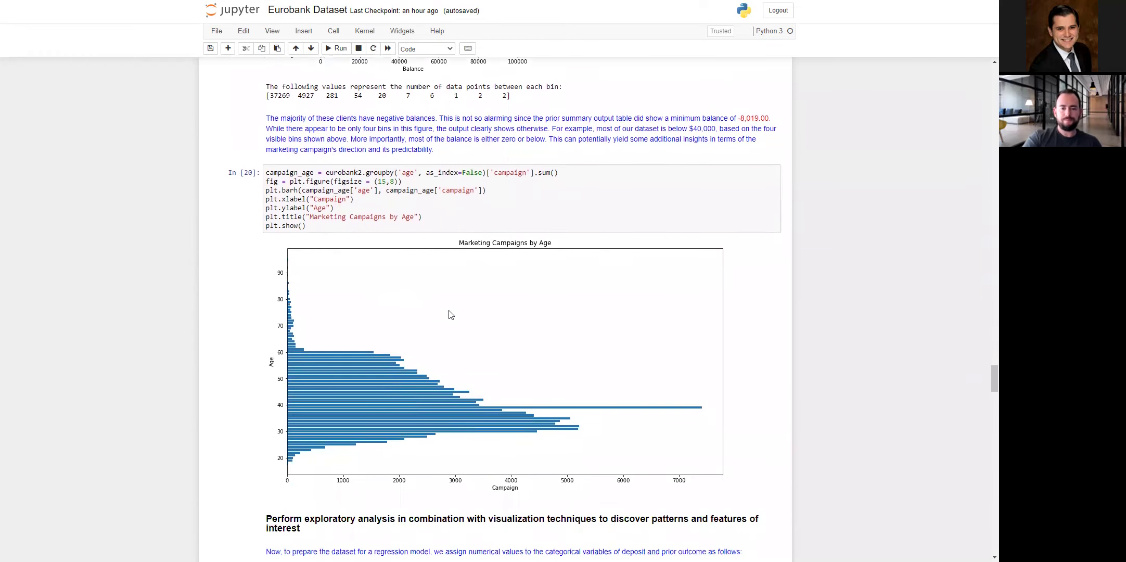
{"action": "scroll", "coordinate": [450, 313], "scroll_direction": "down", "scroll_amount": 2}
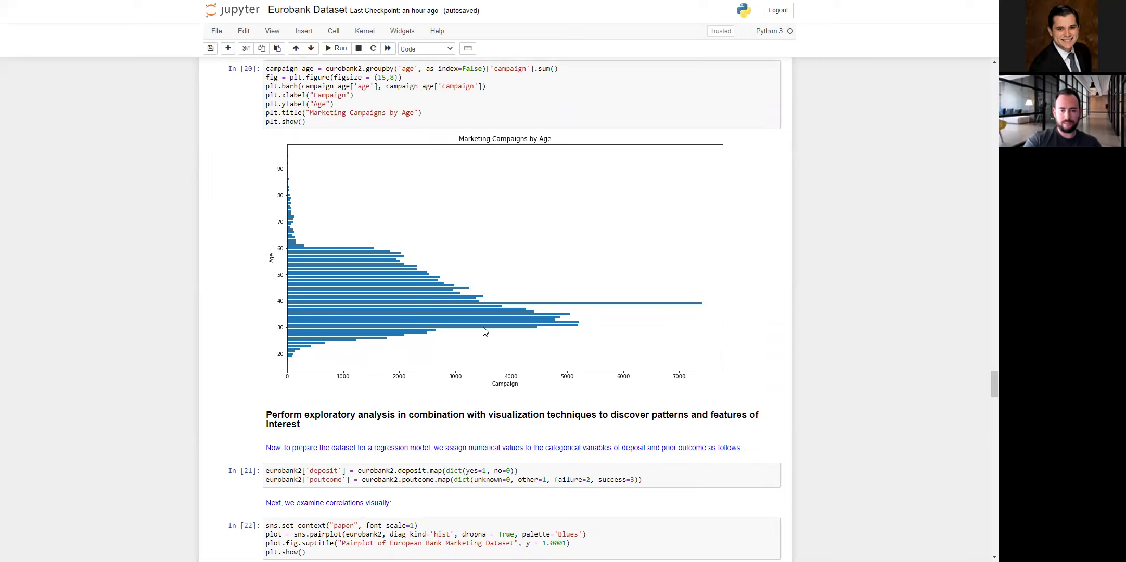
{"action": "scroll", "coordinate": [318, 271], "scroll_direction": "down", "scroll_amount": 7}
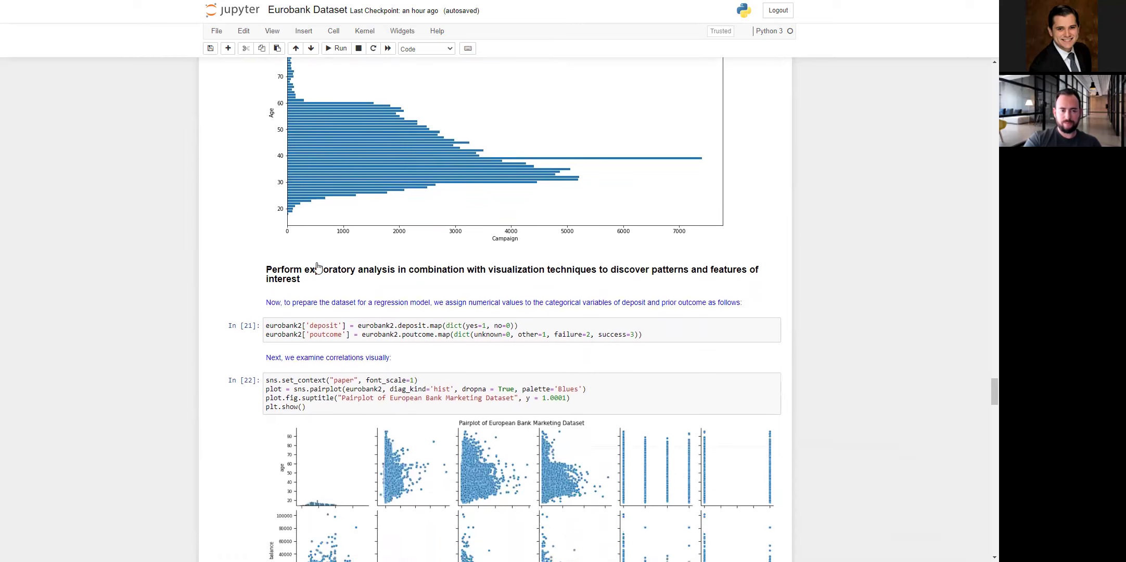
{"action": "scroll", "coordinate": [322, 265], "scroll_direction": "up", "scroll_amount": 2}
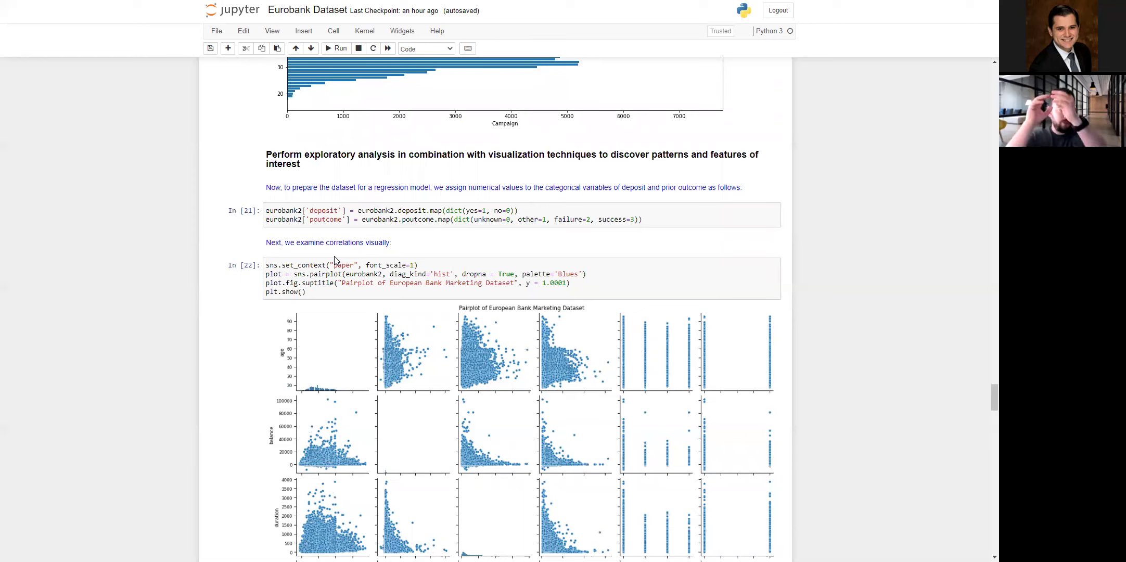
{"action": "scroll", "coordinate": [338, 260], "scroll_direction": "down", "scroll_amount": 2}
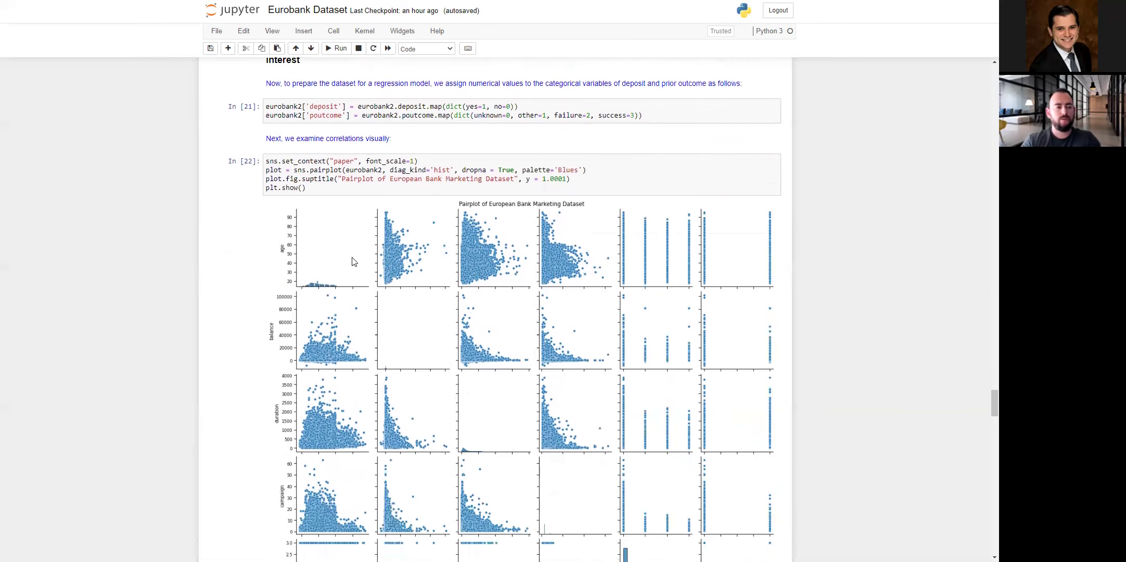
{"action": "scroll", "coordinate": [351, 262], "scroll_direction": "down", "scroll_amount": 1}
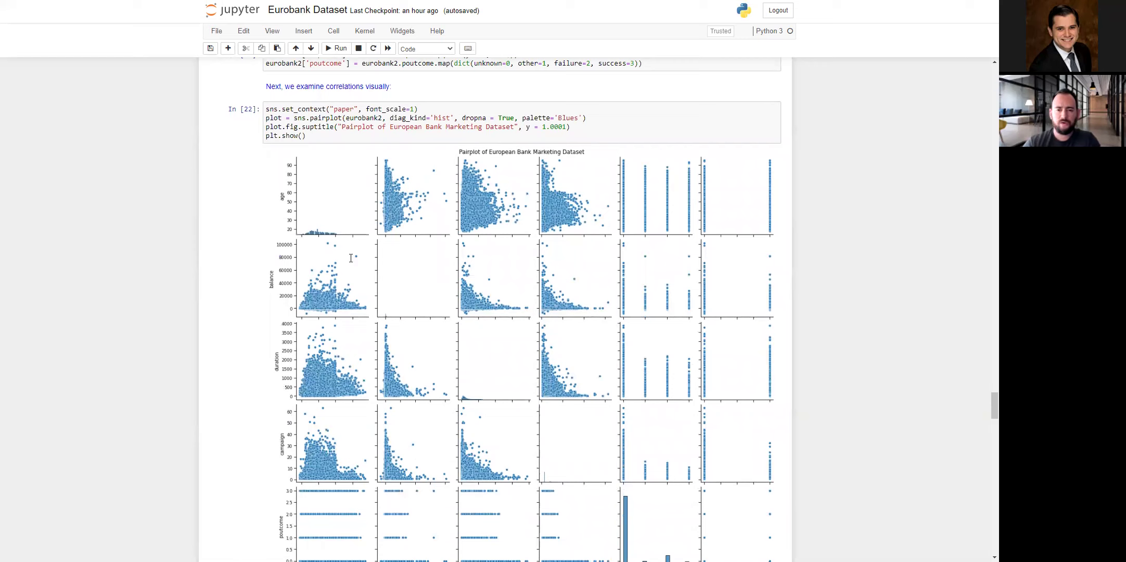
{"action": "scroll", "coordinate": [447, 266], "scroll_direction": "down", "scroll_amount": 1}
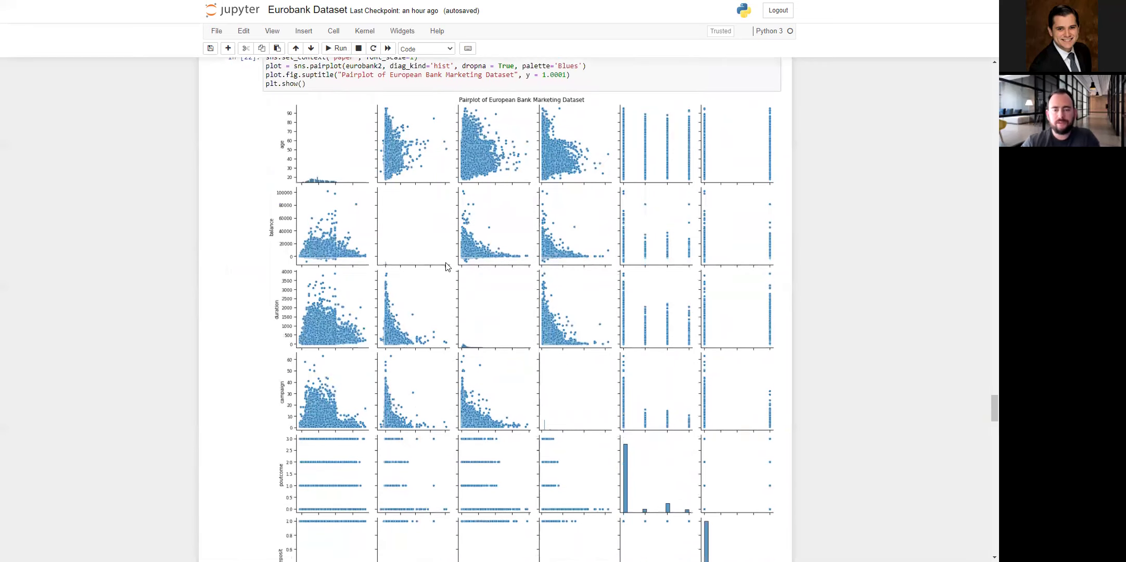
{"action": "scroll", "coordinate": [598, 251], "scroll_direction": "down", "scroll_amount": 1}
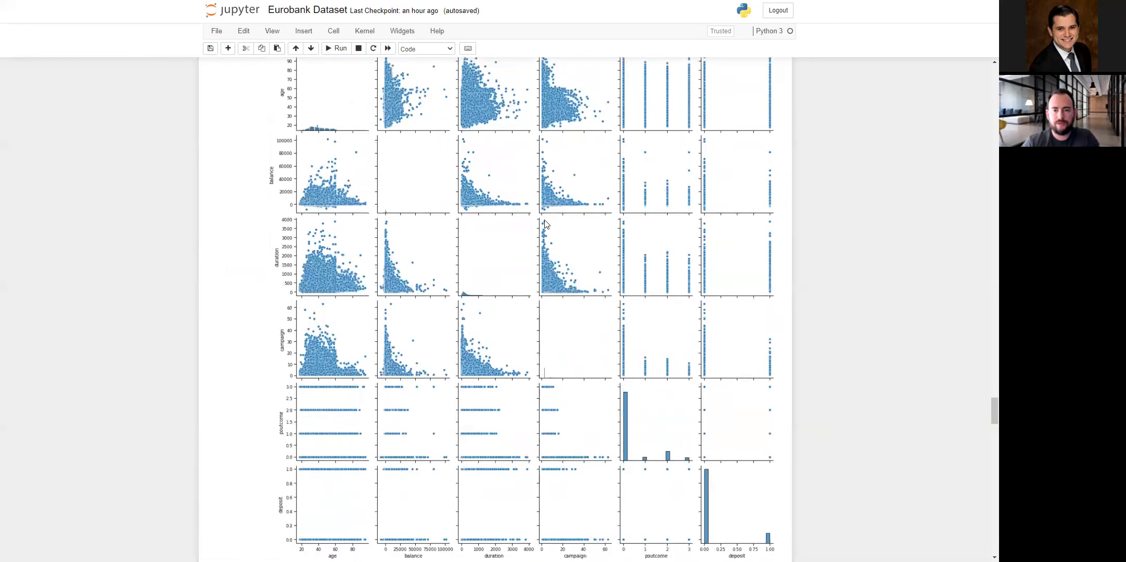
{"action": "scroll", "coordinate": [545, 225], "scroll_direction": "down", "scroll_amount": 1}
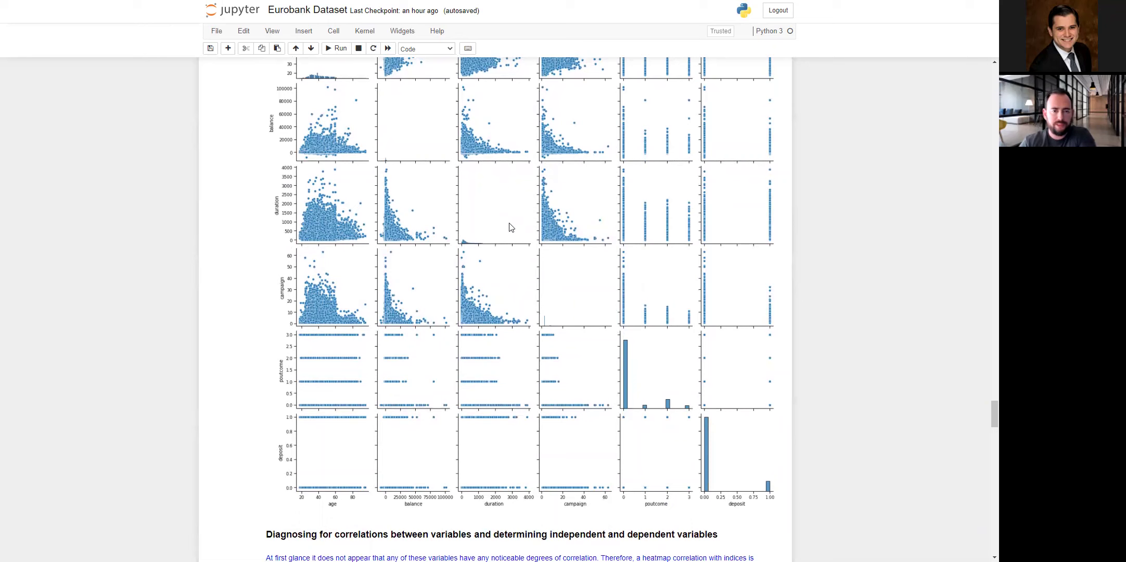
{"action": "scroll", "coordinate": [510, 227], "scroll_direction": "down", "scroll_amount": 7}
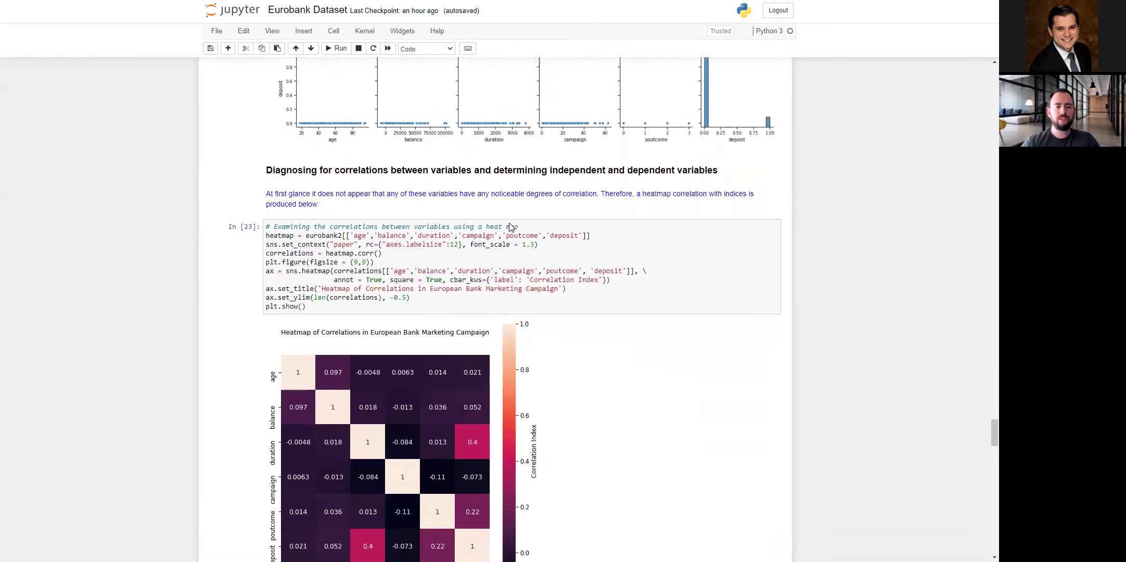
Step: Scroll past the full heatmap and its commentary to the In [24] Deposit vs. Duration regplot
{"action": "scroll", "coordinate": [510, 228], "scroll_direction": "down", "scroll_amount": 3}
{"action": "scroll", "coordinate": [509, 223], "scroll_direction": "up", "scroll_amount": 1}
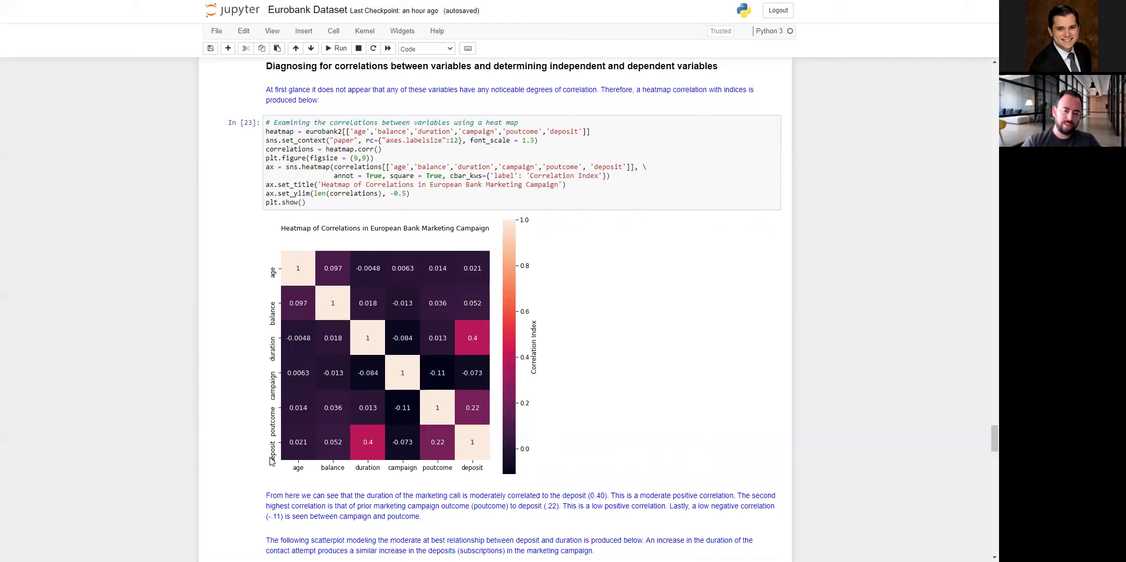
{"action": "scroll", "coordinate": [385, 451], "scroll_direction": "down", "scroll_amount": 1}
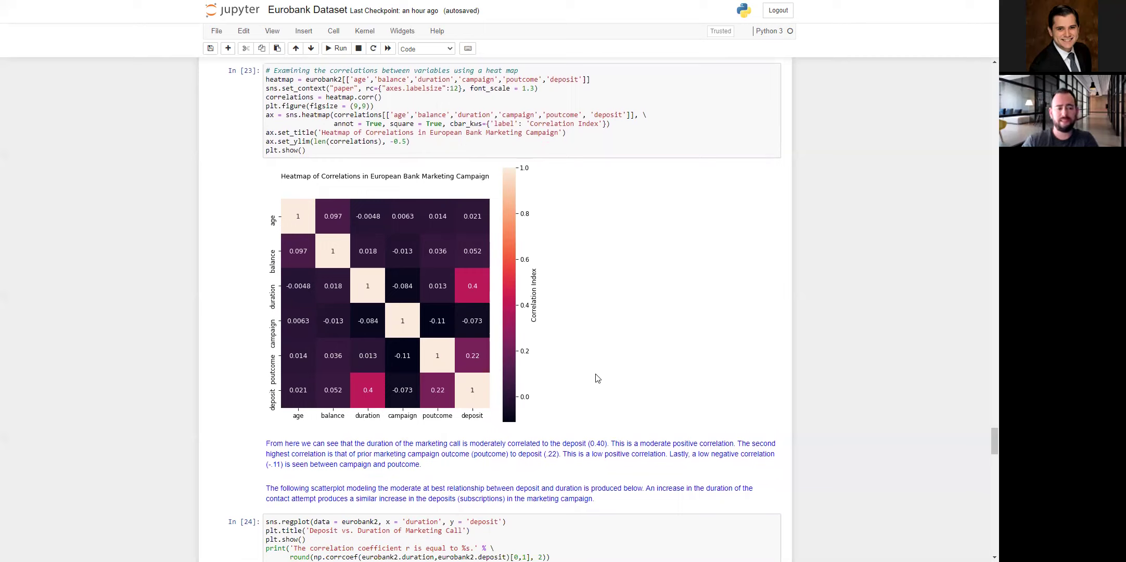
{"action": "scroll", "coordinate": [563, 375], "scroll_direction": "down", "scroll_amount": 1}
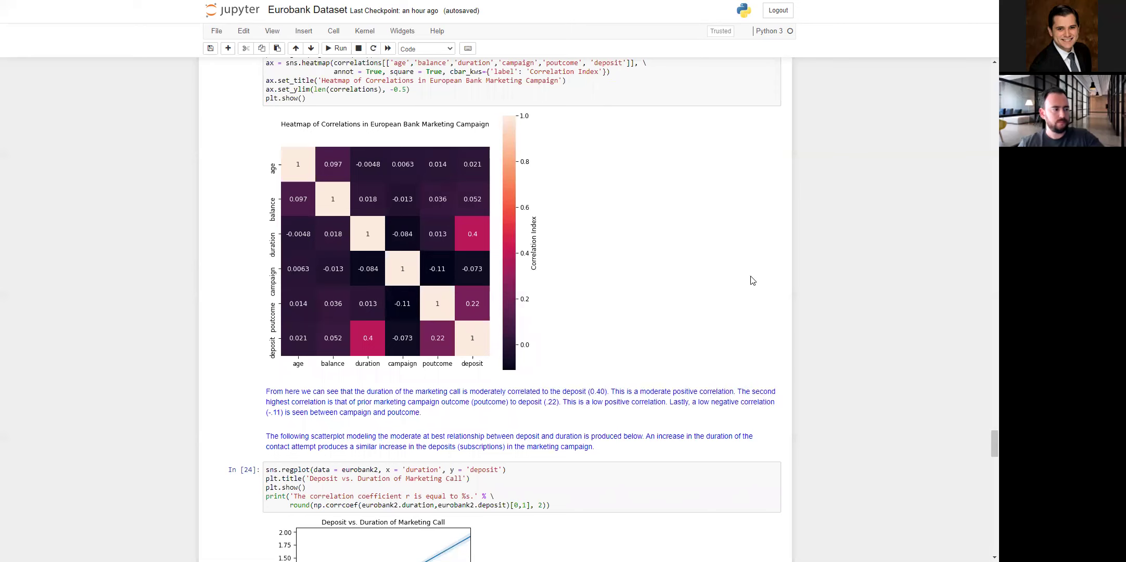
{"action": "scroll", "coordinate": [702, 287], "scroll_direction": "down", "scroll_amount": 10}
{"action": "scroll", "coordinate": [699, 291], "scroll_direction": "down", "scroll_amount": 3}
{"action": "scroll", "coordinate": [782, 281], "scroll_direction": "up", "scroll_amount": 1}
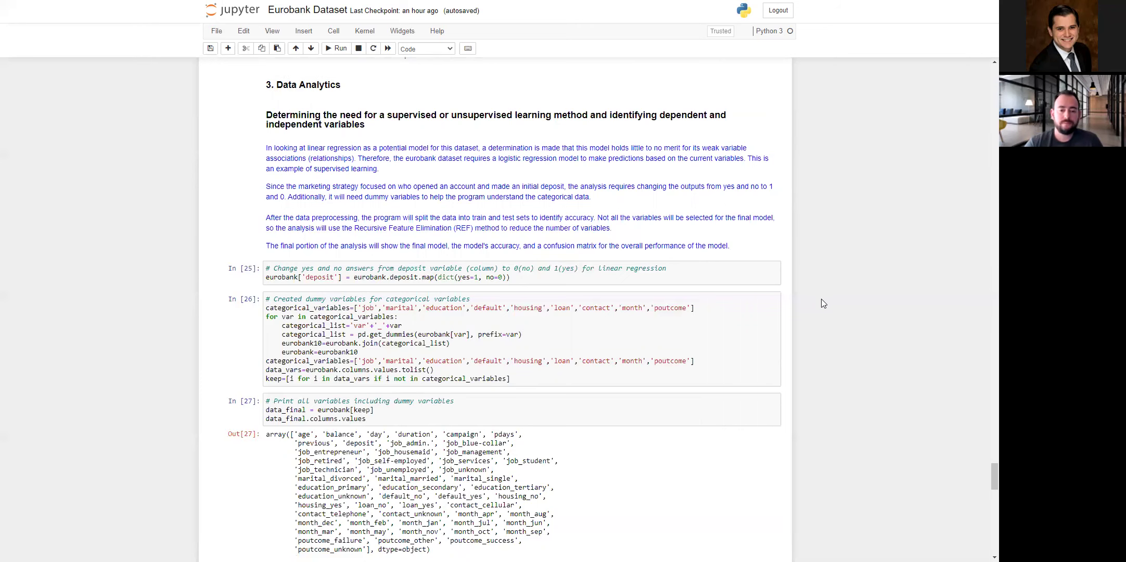
{"action": "scroll", "coordinate": [822, 301], "scroll_direction": "down", "scroll_amount": 1}
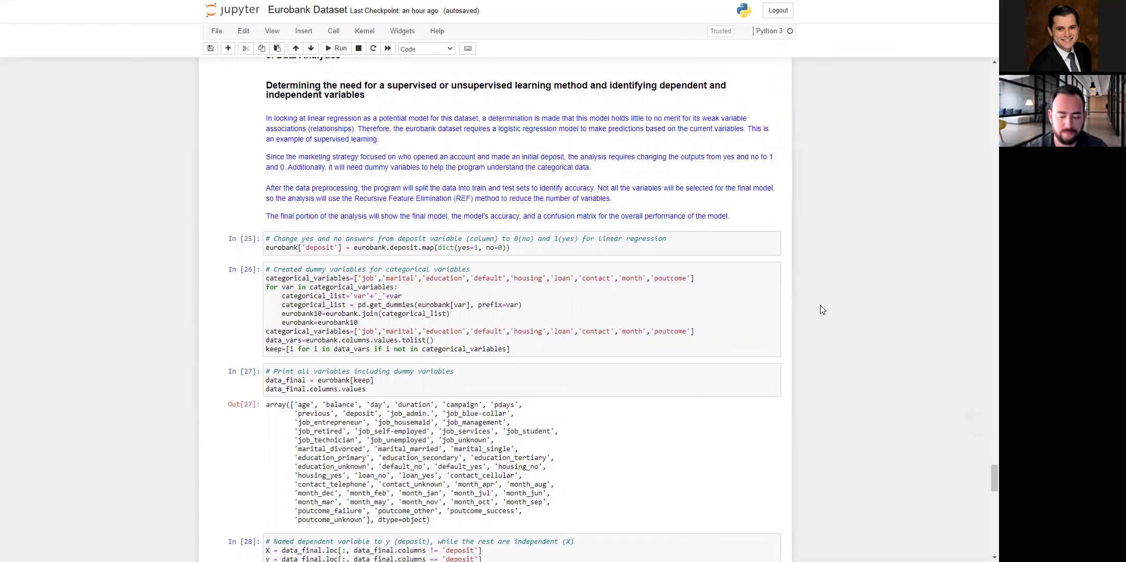
{"action": "scroll", "coordinate": [858, 364], "scroll_direction": "down", "scroll_amount": 2}
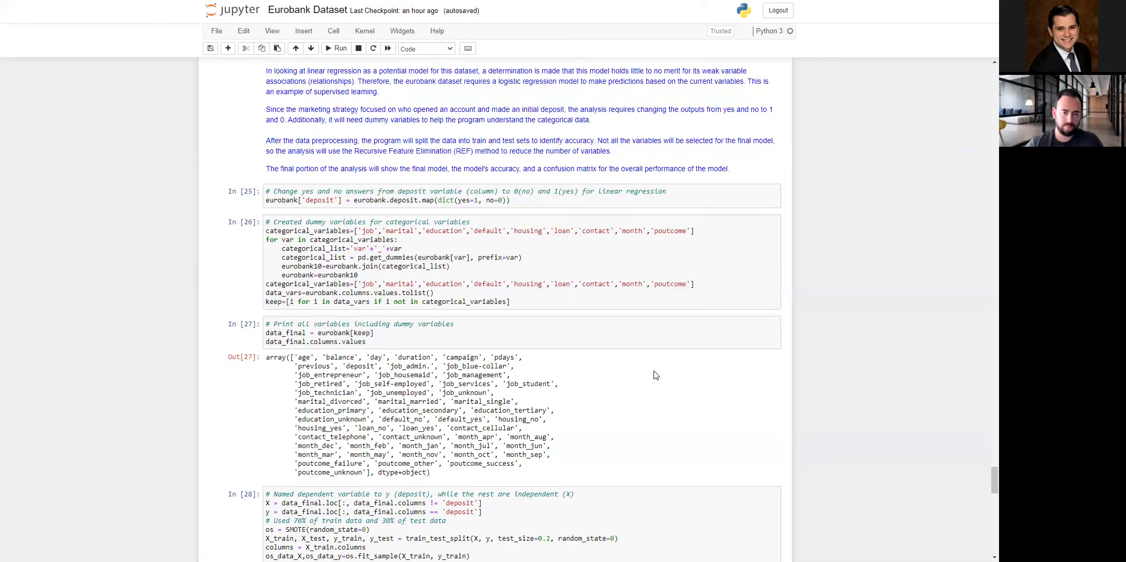
Step: Scroll to the In [29] RFE cell selecting 20 features and its True/False ranking
{"action": "scroll", "coordinate": [655, 376], "scroll_direction": "down", "scroll_amount": 3}
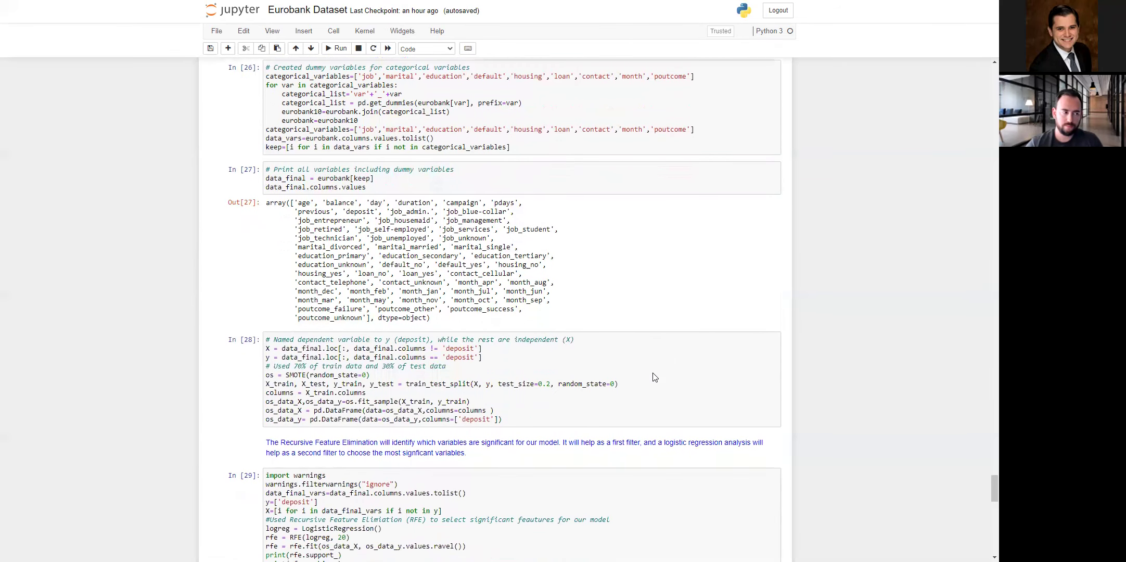
{"action": "scroll", "coordinate": [654, 377], "scroll_direction": "down", "scroll_amount": 1}
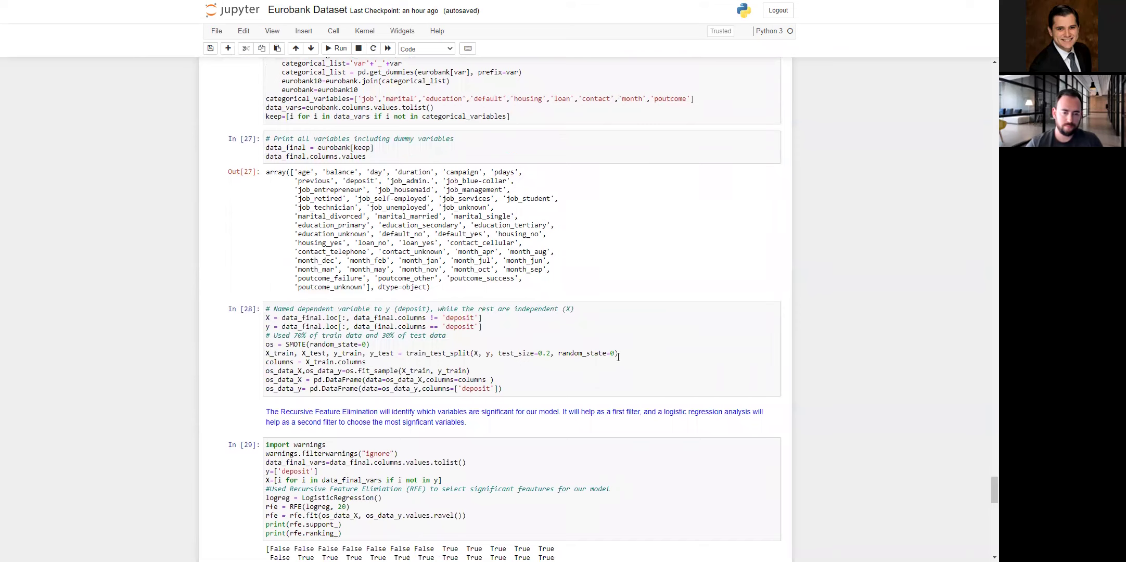
{"action": "scroll", "coordinate": [626, 360], "scroll_direction": "down", "scroll_amount": 2}
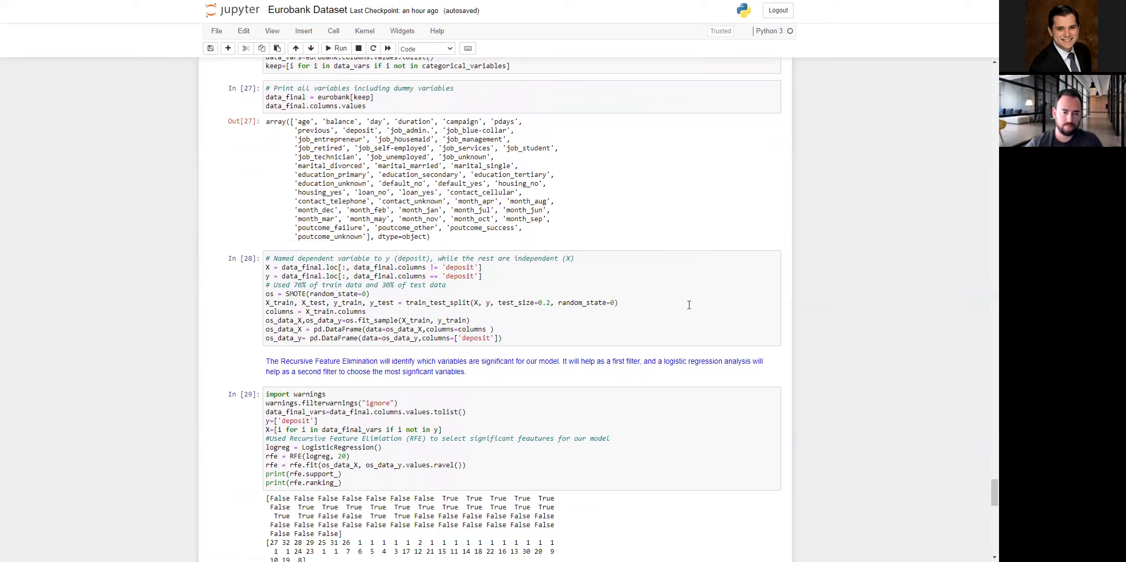
{"action": "scroll", "coordinate": [689, 305], "scroll_direction": "down", "scroll_amount": 3}
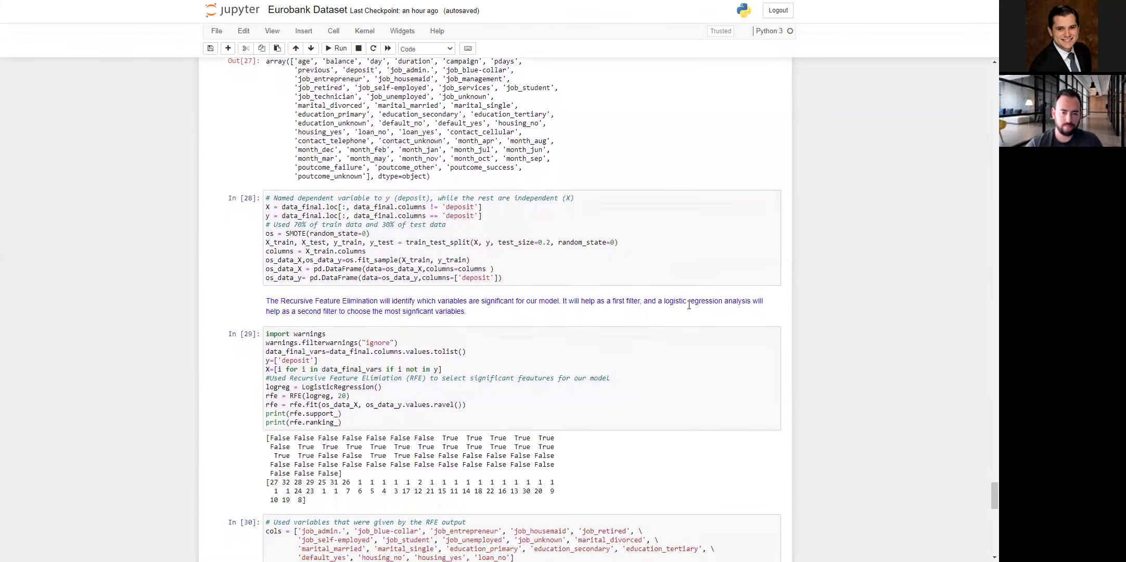
{"action": "scroll", "coordinate": [685, 303], "scroll_direction": "down", "scroll_amount": 2}
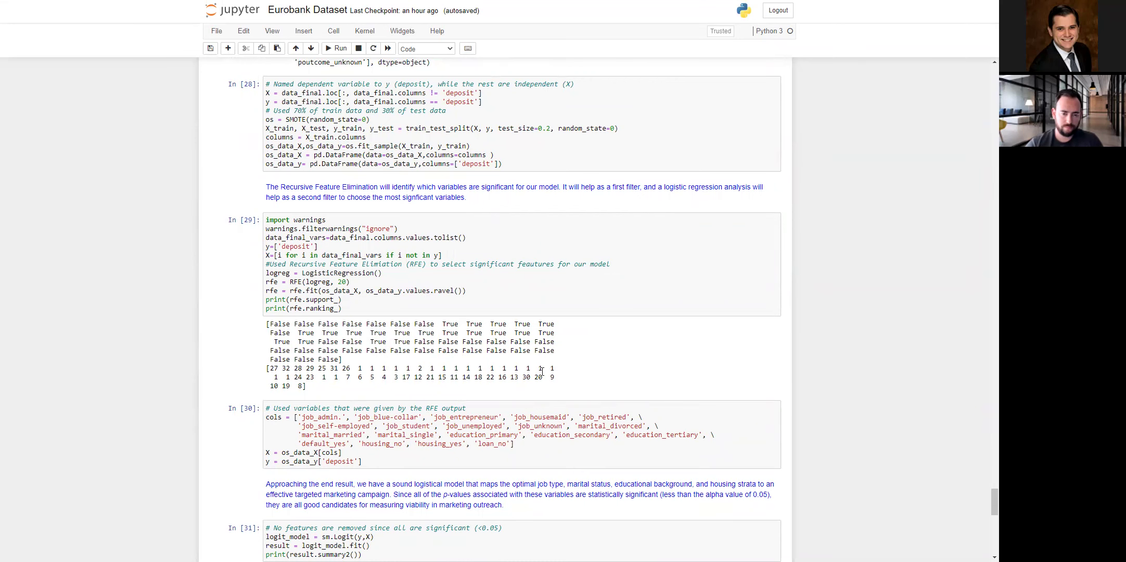
{"action": "scroll", "coordinate": [528, 366], "scroll_direction": "up", "scroll_amount": 3}
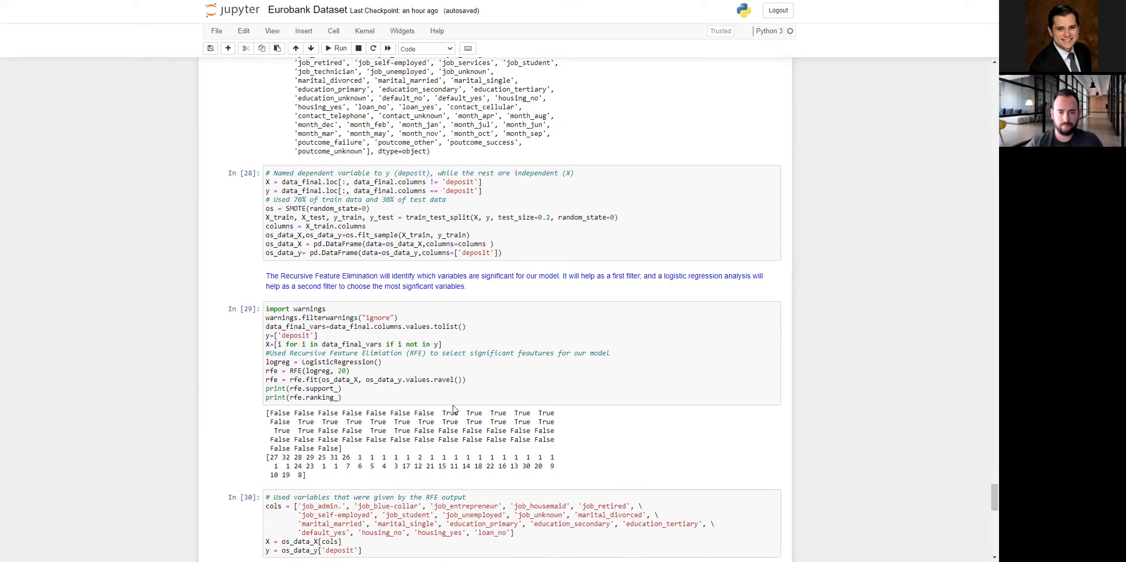
{"action": "scroll", "coordinate": [451, 414], "scroll_direction": "down", "scroll_amount": 1}
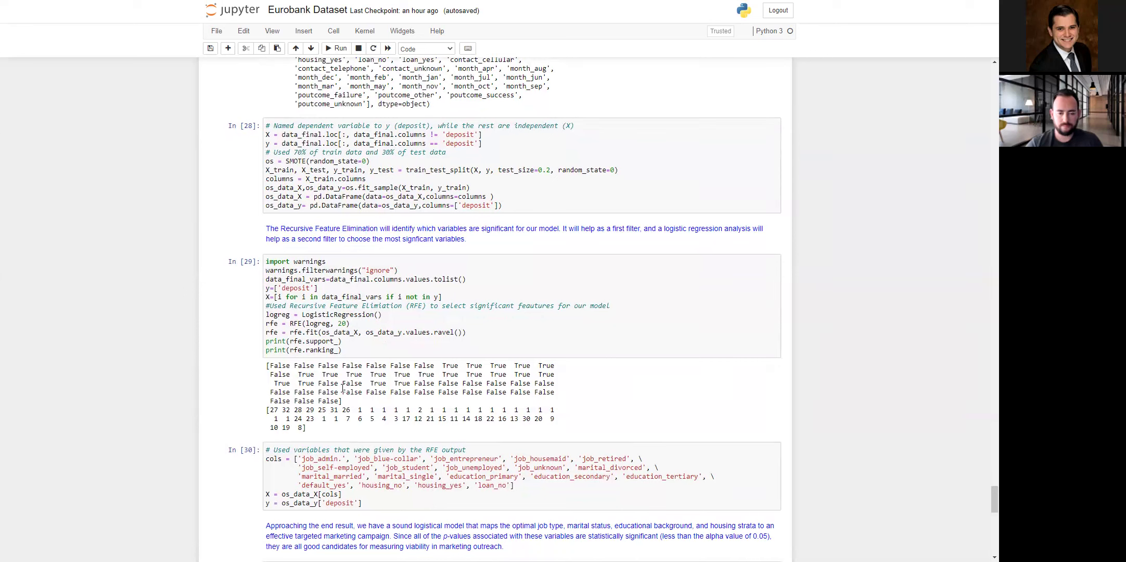
Step: Scroll through the In [31] Logit summary, pseudo R-squared 0.308, with coefficients and p-values
{"action": "scroll", "coordinate": [418, 463], "scroll_direction": "down", "scroll_amount": 2}
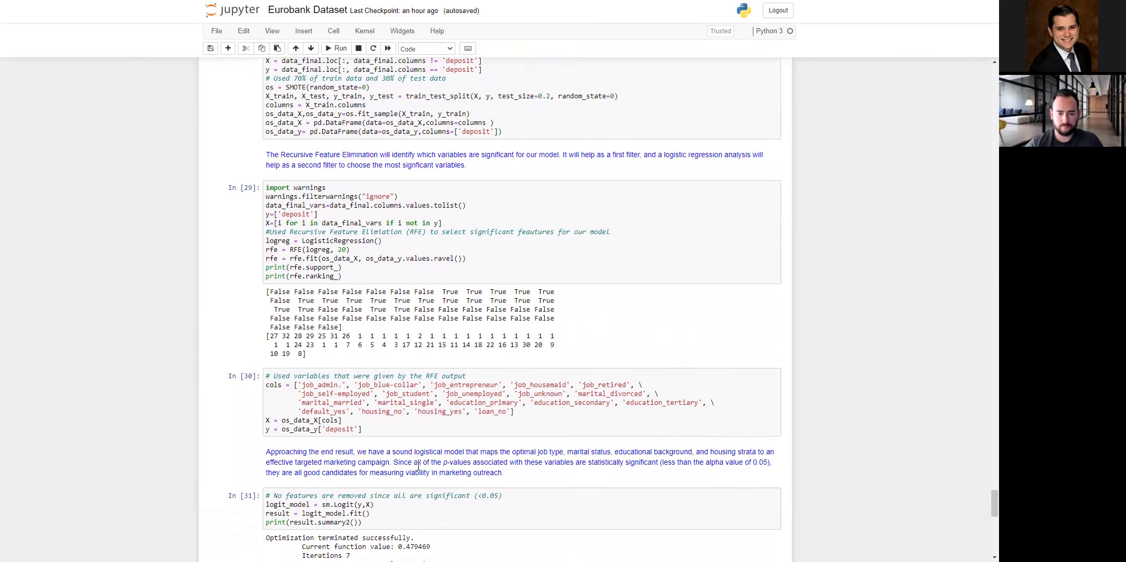
{"action": "scroll", "coordinate": [440, 379], "scroll_direction": "down", "scroll_amount": 3}
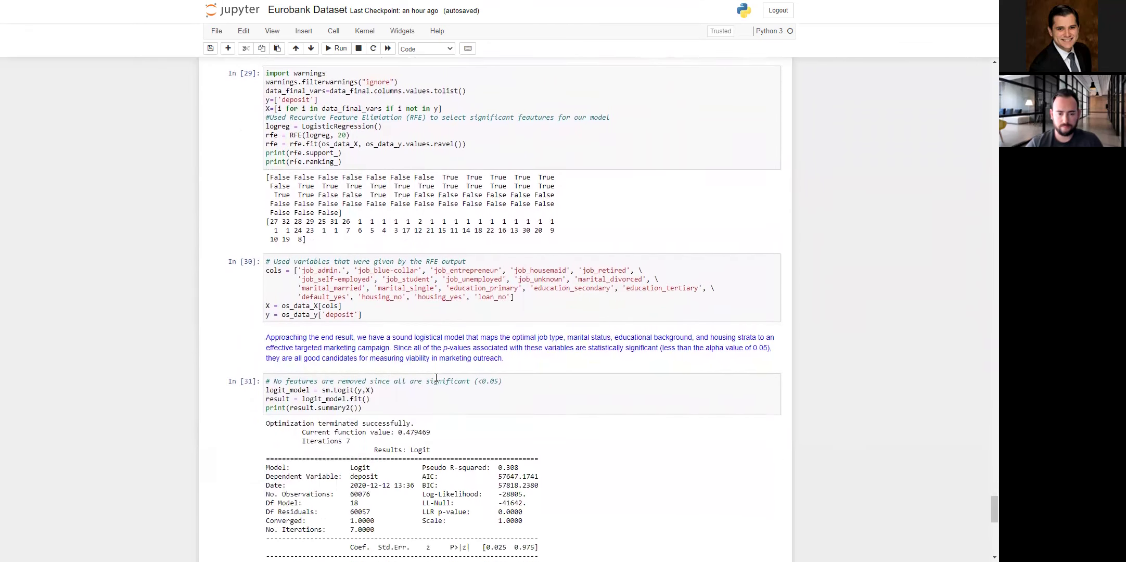
{"action": "scroll", "coordinate": [435, 377], "scroll_direction": "down", "scroll_amount": 1}
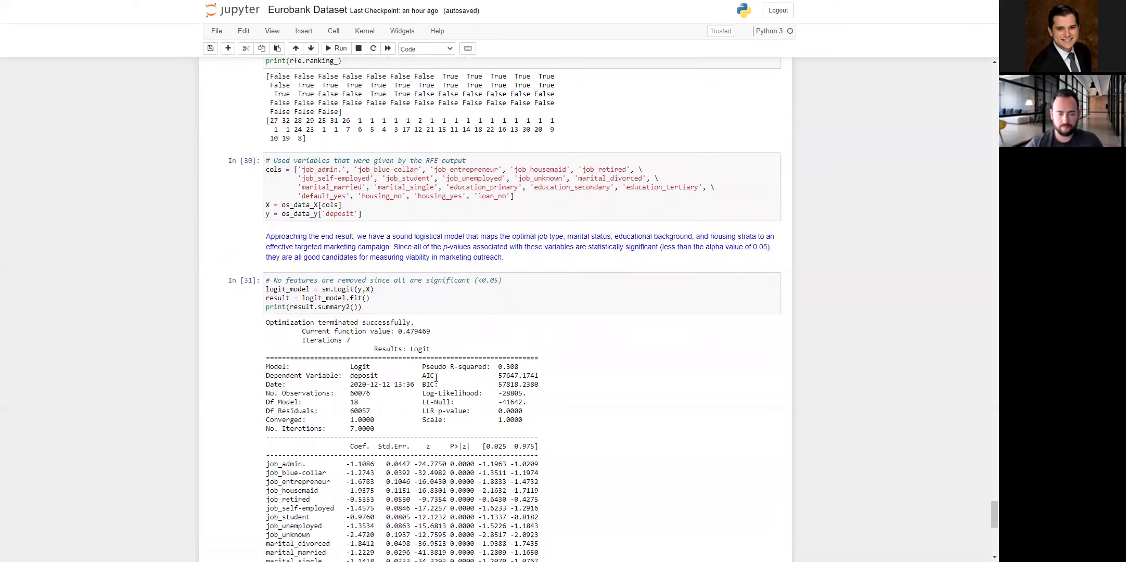
{"action": "scroll", "coordinate": [436, 377], "scroll_direction": "down", "scroll_amount": 2}
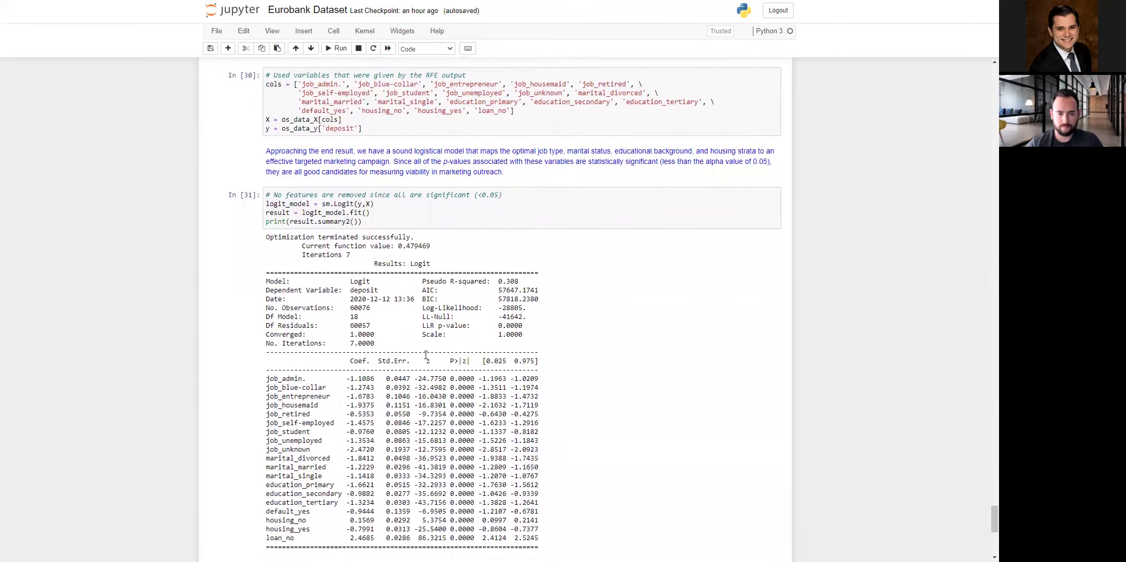
{"action": "scroll", "coordinate": [411, 356], "scroll_direction": "down", "scroll_amount": 1}
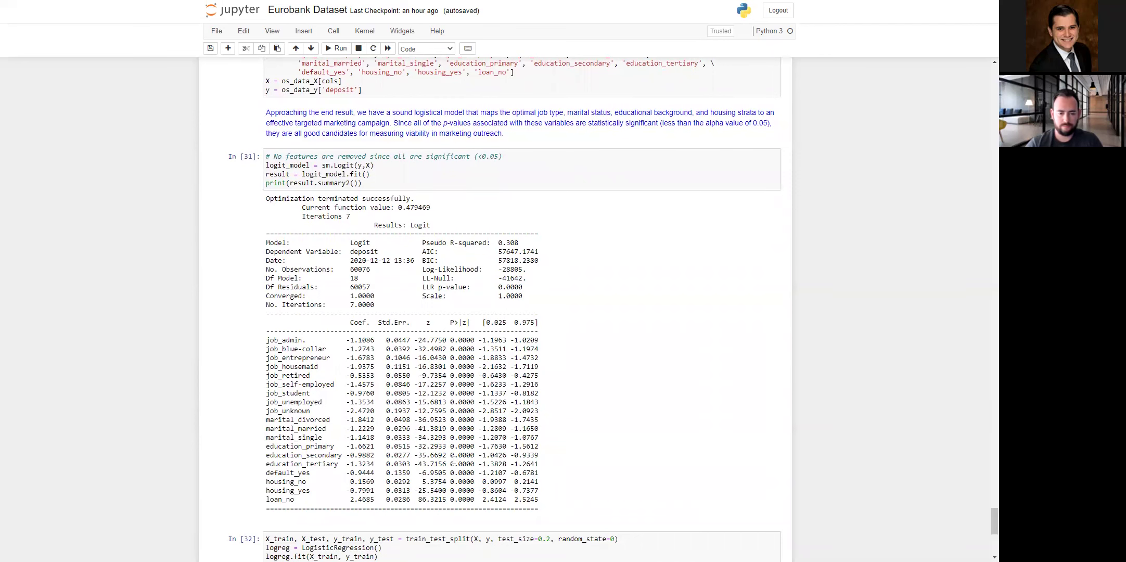
{"action": "scroll", "coordinate": [453, 459], "scroll_direction": "down", "scroll_amount": 1}
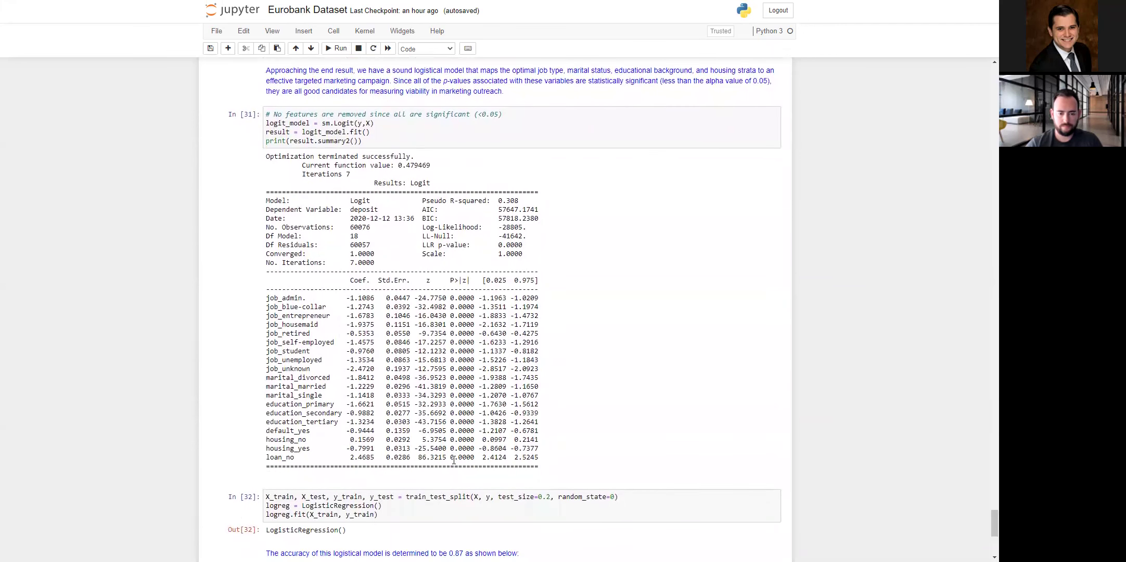
Step: Scroll to the bottom: confusion matrix [[5782 186] [1333 4715]] and the 87% accuracy conclusion
{"action": "scroll", "coordinate": [454, 460], "scroll_direction": "down", "scroll_amount": 2}
{"action": "scroll", "coordinate": [453, 459], "scroll_direction": "down", "scroll_amount": 2}
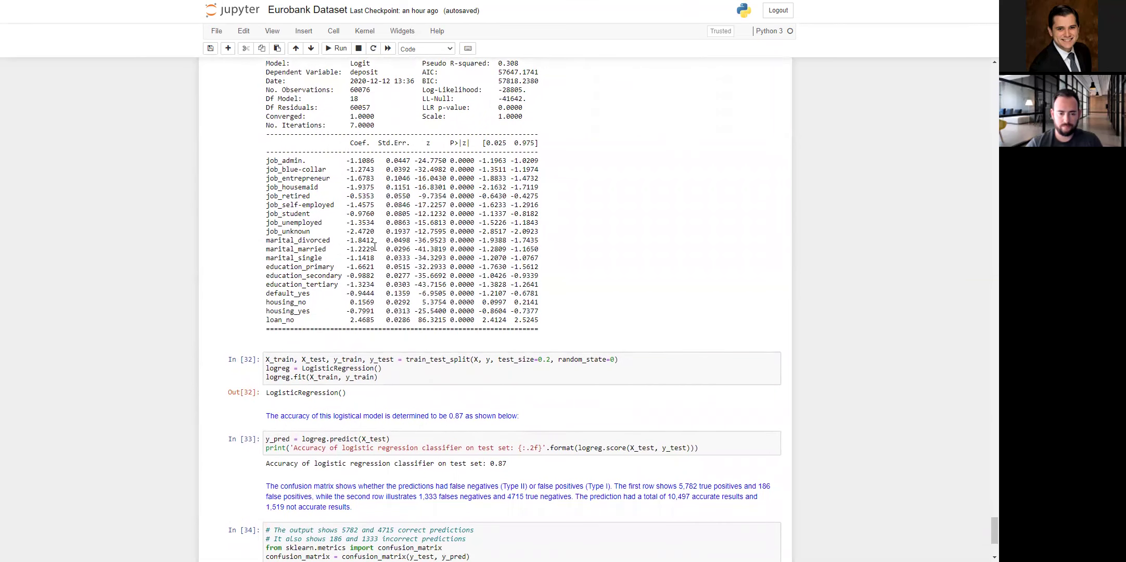
{"action": "scroll", "coordinate": [407, 330], "scroll_direction": "down", "scroll_amount": 1}
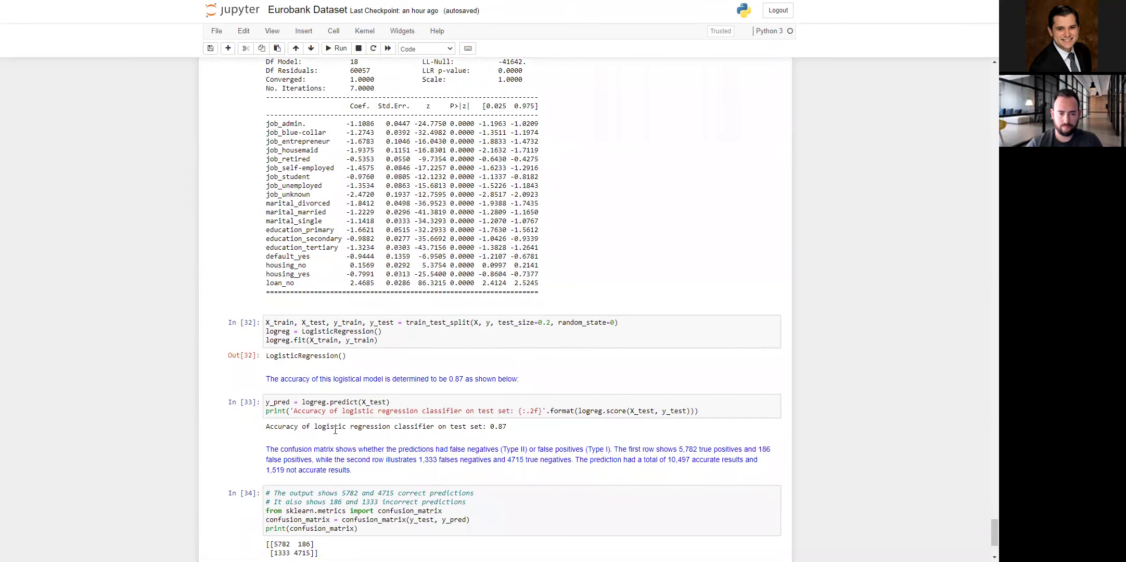
{"action": "scroll", "coordinate": [465, 427], "scroll_direction": "down", "scroll_amount": 2}
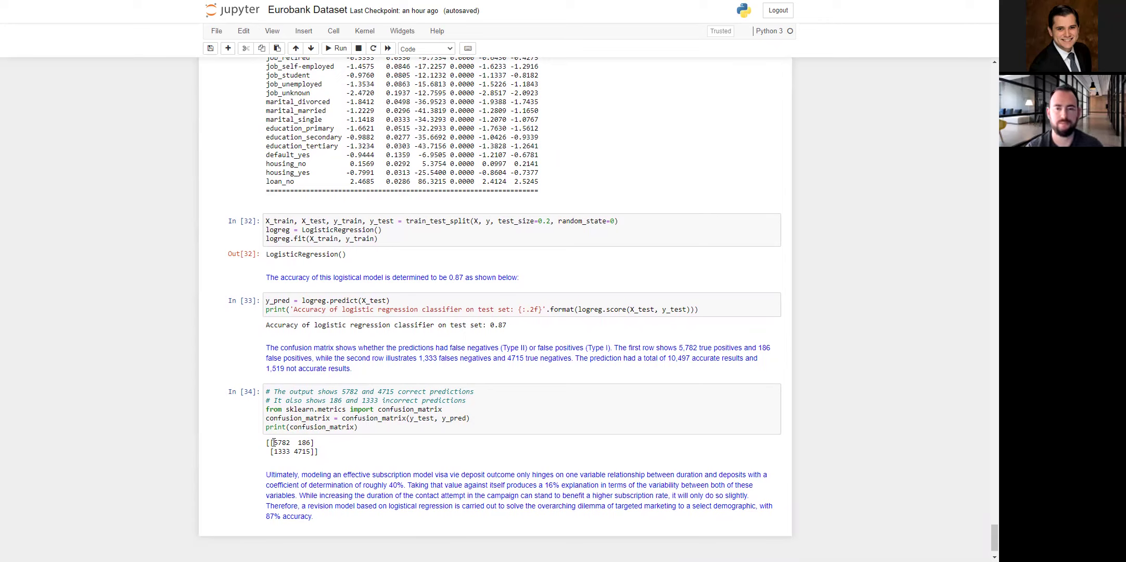
{"action": "left_click_drag", "start_coordinate": [272, 443], "coordinate": [294, 451]}
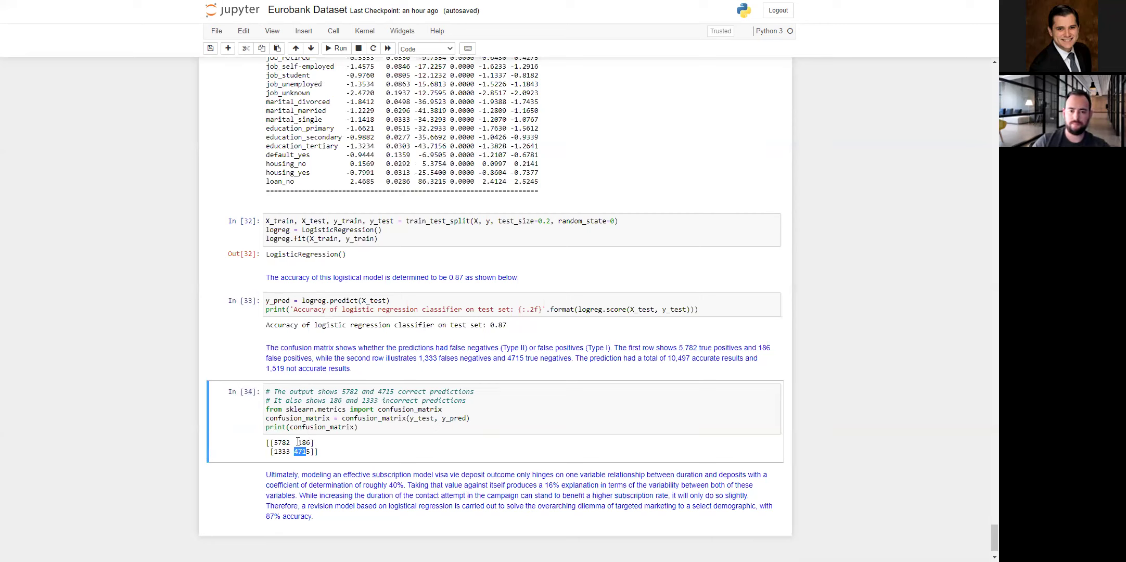
{"action": "left_click_drag", "start_coordinate": [273, 451], "coordinate": [286, 451]}
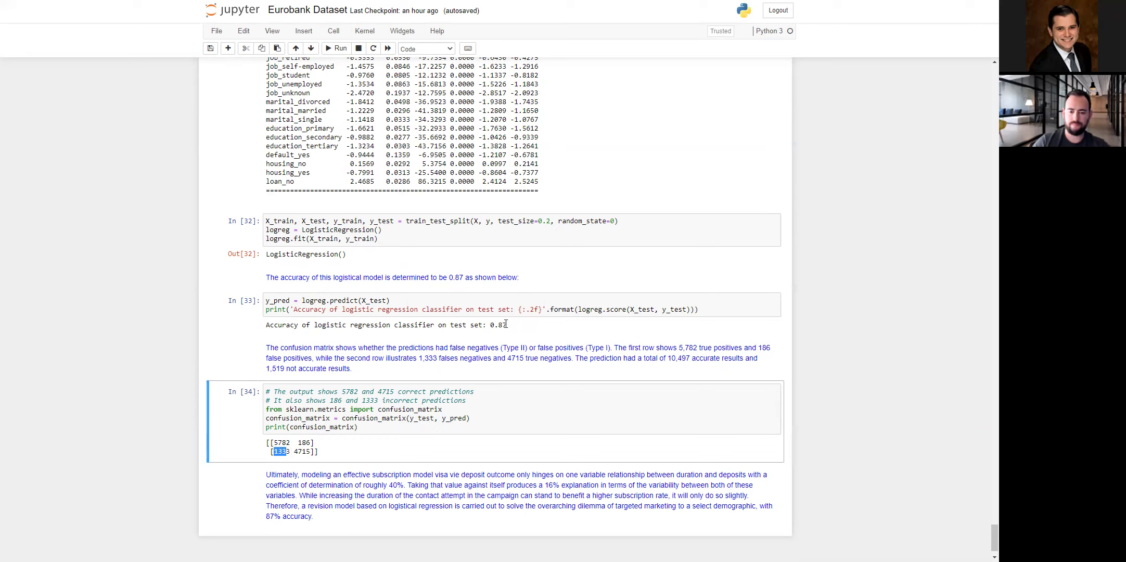
{"action": "left_click_drag", "start_coordinate": [506, 324], "coordinate": [490, 325]}
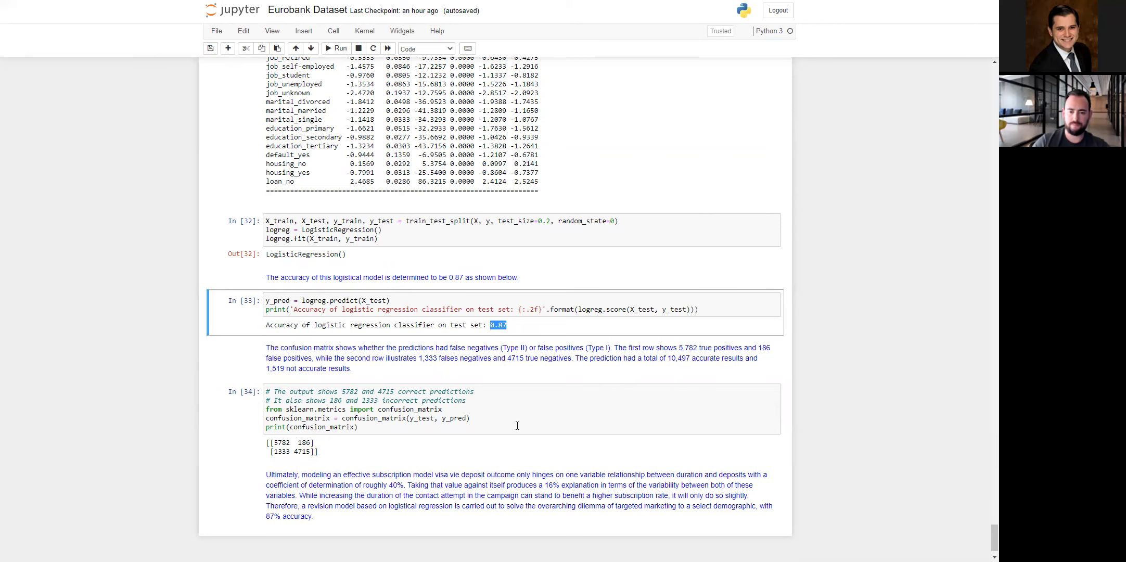
{"action": "scroll", "coordinate": [478, 283], "scroll_direction": "up", "scroll_amount": 1}
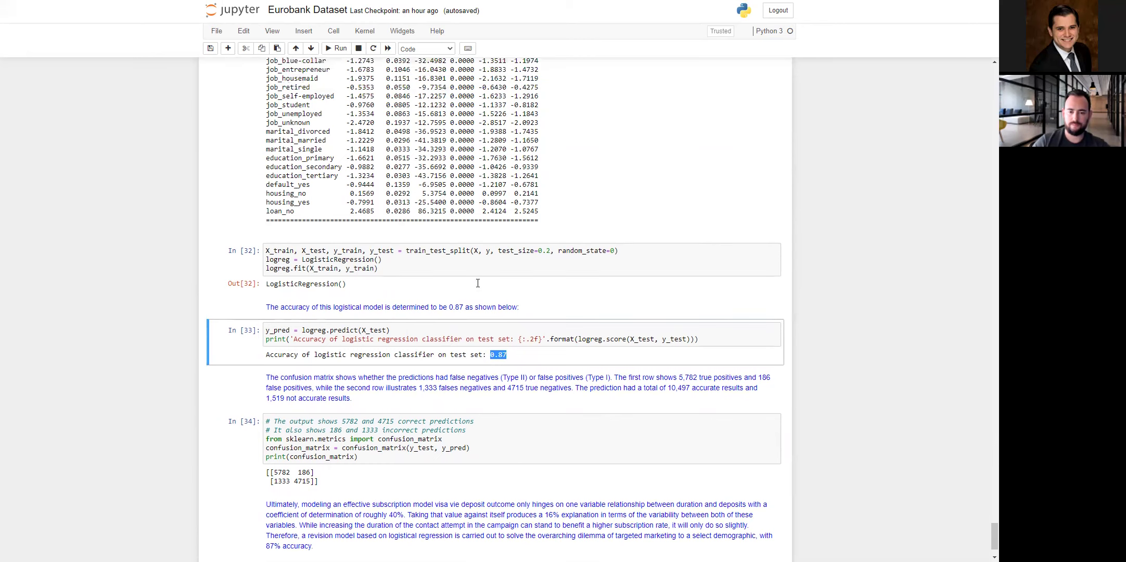
{"action": "scroll", "coordinate": [424, 256], "scroll_direction": "up", "scroll_amount": 1}
{"action": "scroll", "coordinate": [424, 256], "scroll_direction": "up", "scroll_amount": 4}
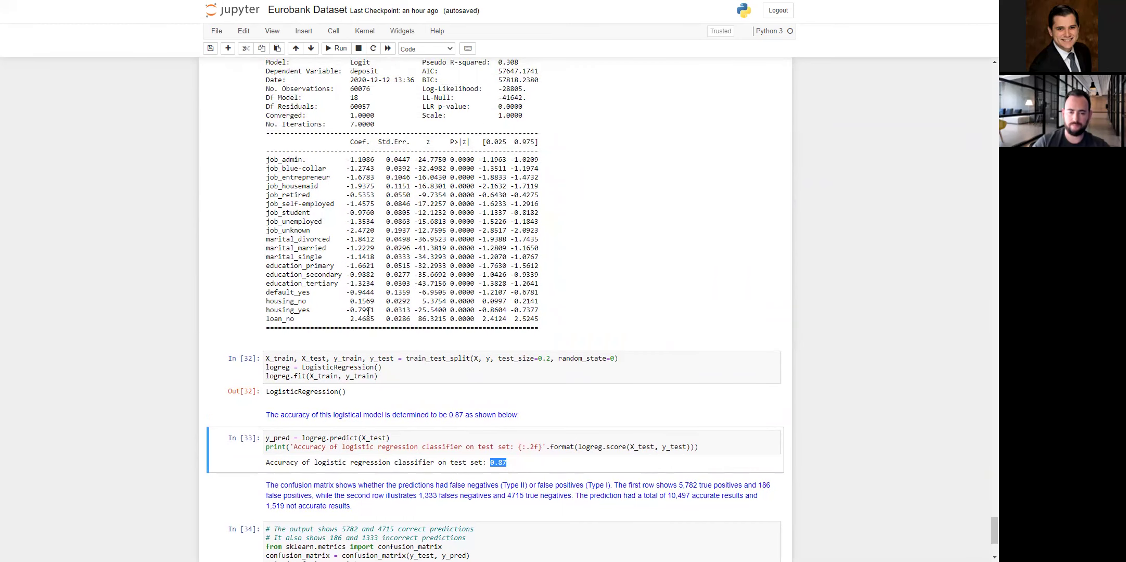
{"action": "scroll", "coordinate": [559, 311], "scroll_direction": "down", "scroll_amount": 6}
{"action": "scroll", "coordinate": [547, 312], "scroll_direction": "down", "scroll_amount": 1}
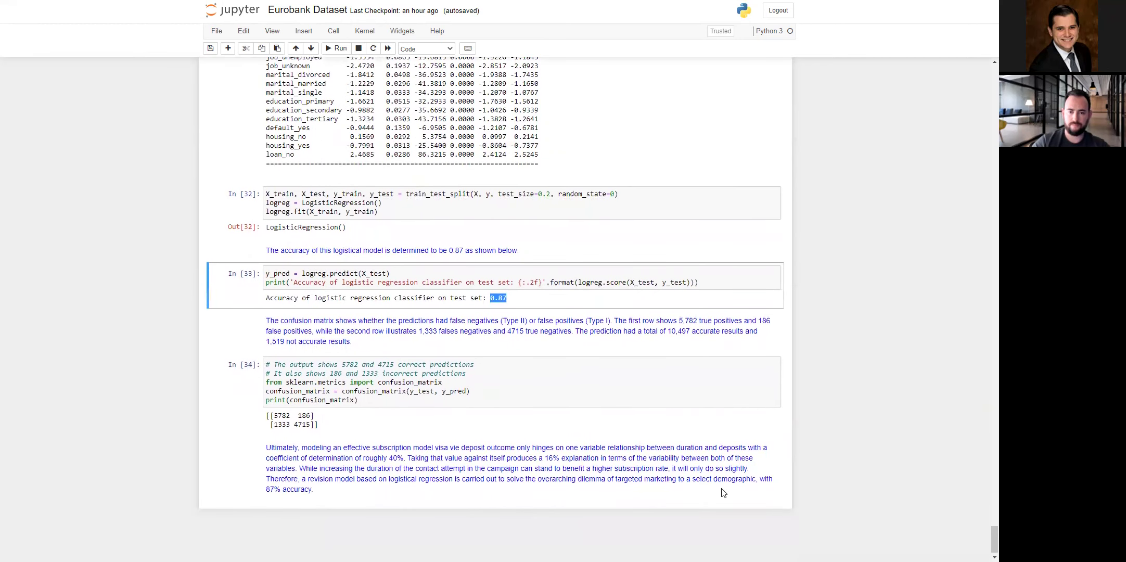